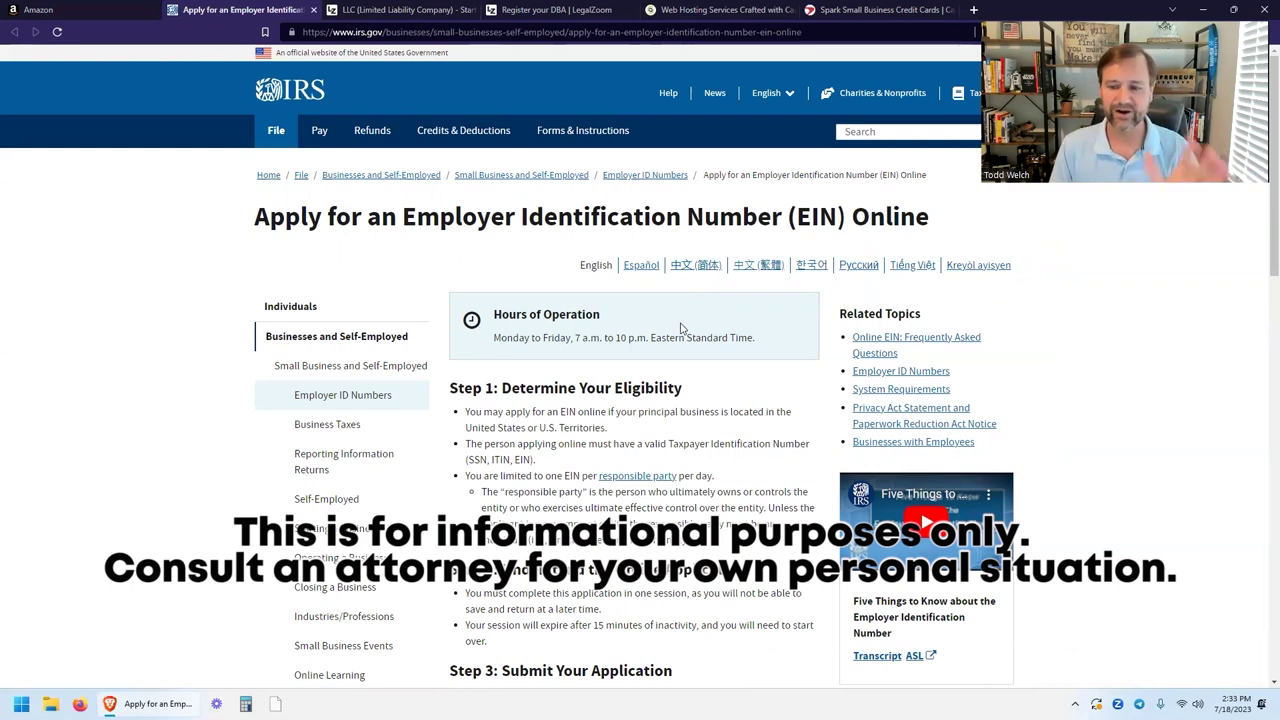
# Check the IRS and LegalZoom LLC pages, then return to the Seller Central Business information form.
pyautogui.scroll(-5, 680, 328)
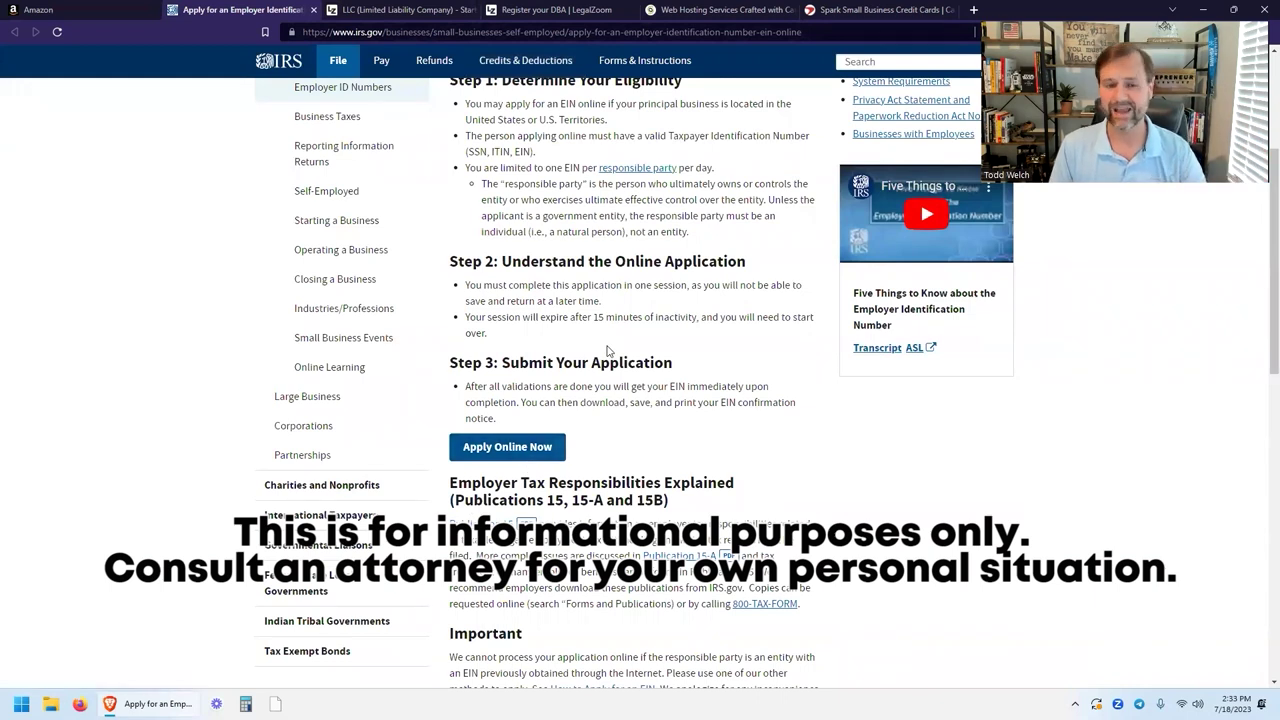
pyautogui.click(397, 9)
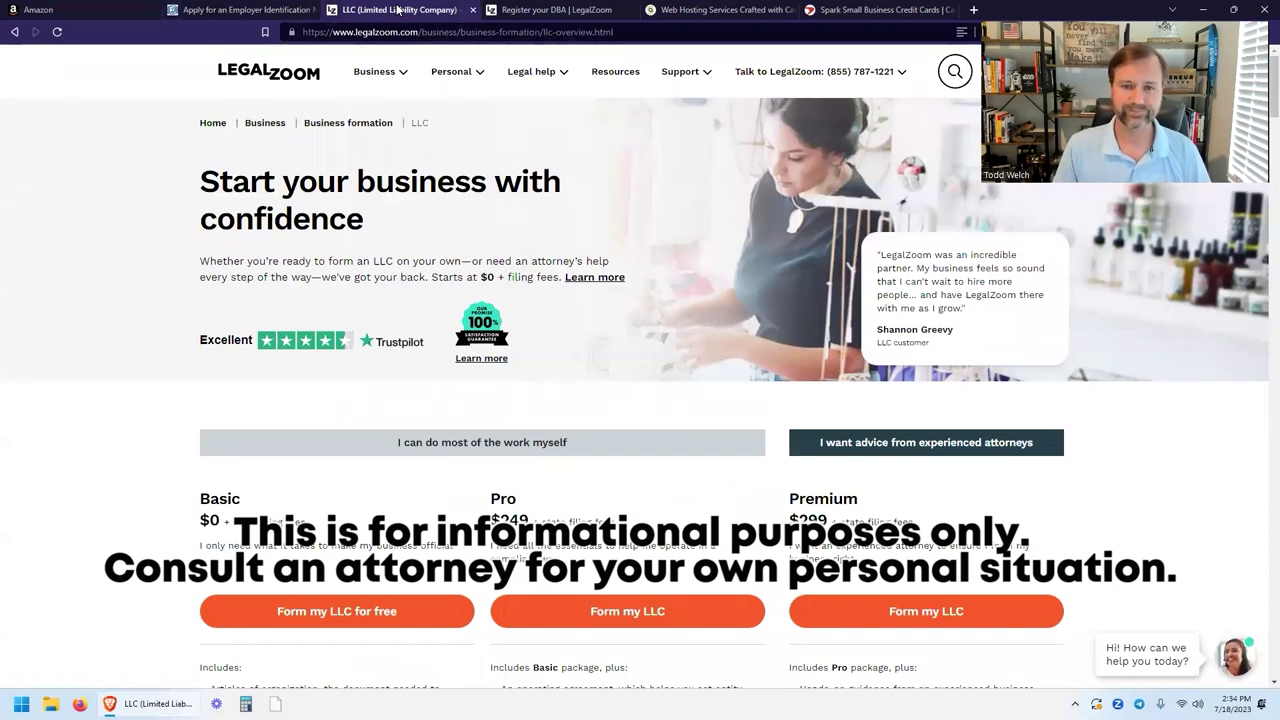
pyautogui.click(38, 9)
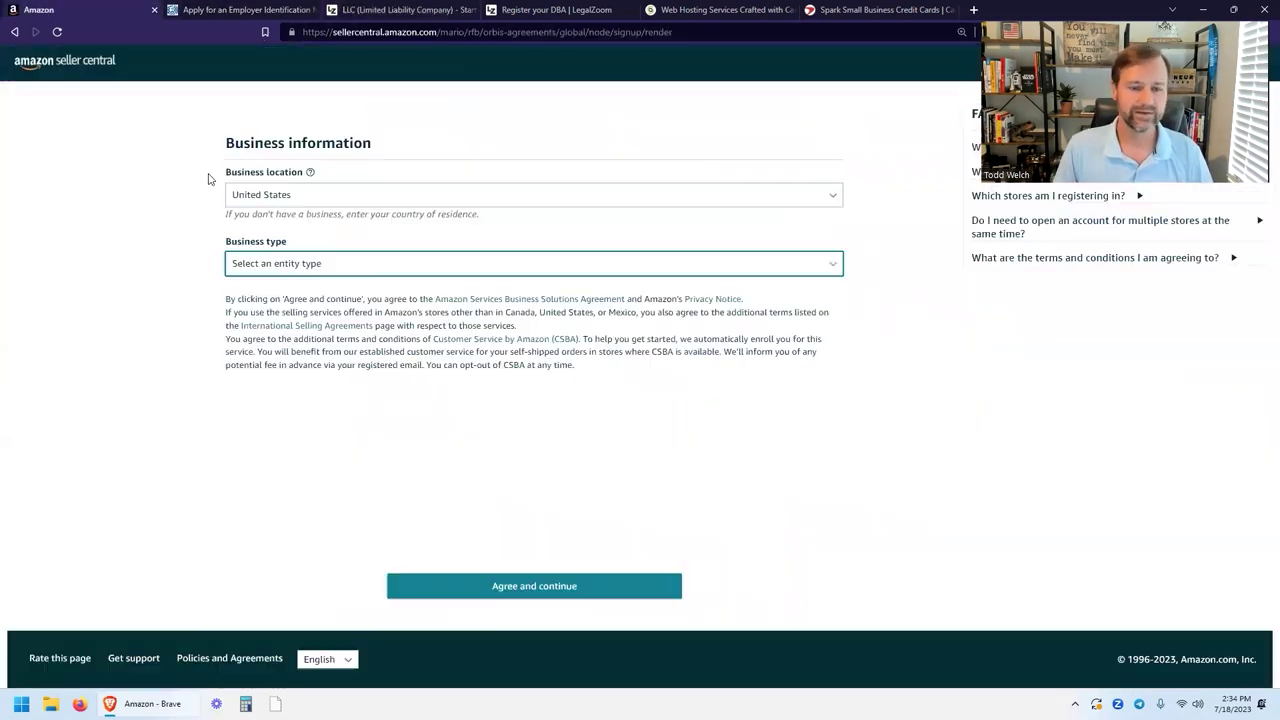
# Set business type to Privately-owned business and paste in the business name Amazon Seller School.
pyautogui.click(306, 263)
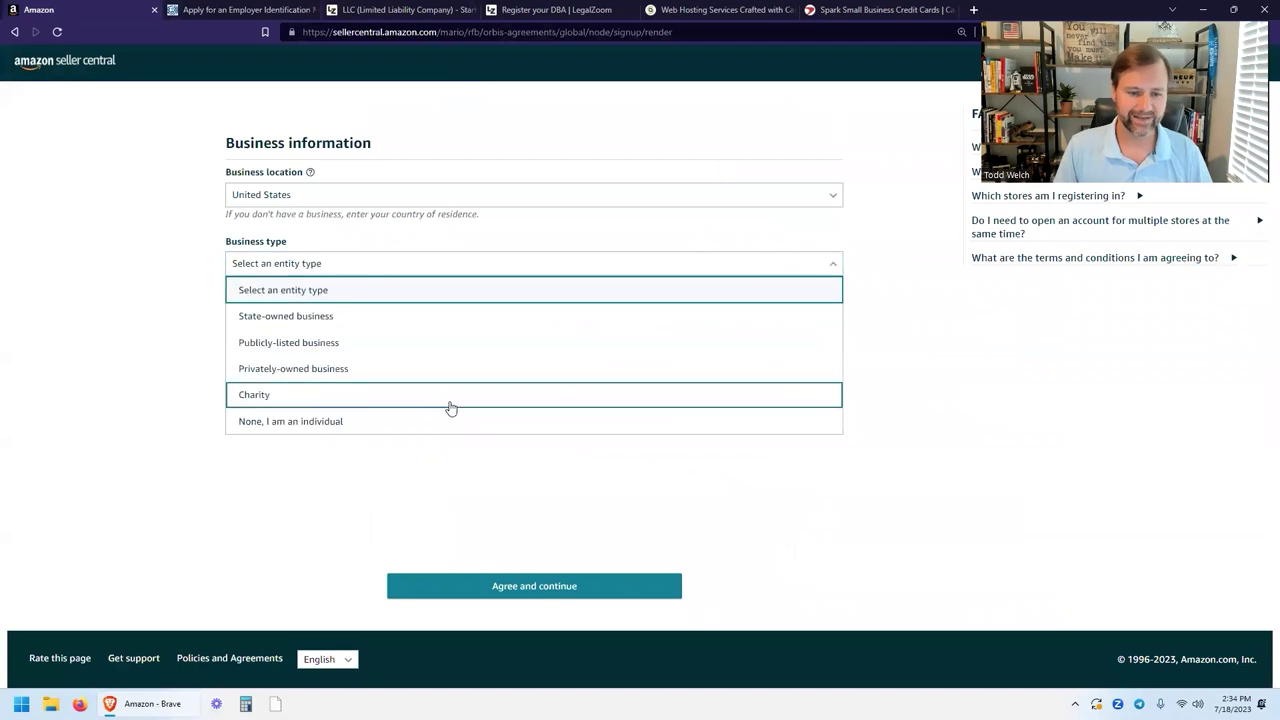
pyautogui.click(348, 370)
pyautogui.click(349, 429)
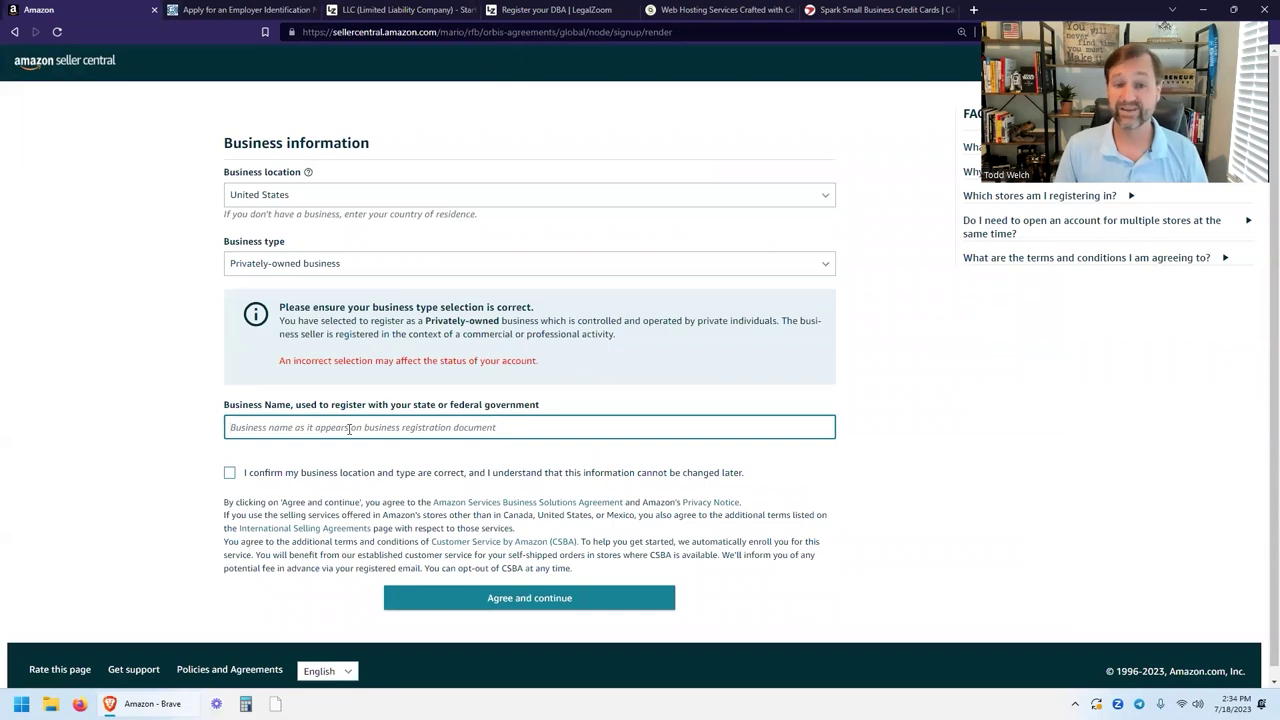
pyautogui.click(397, 10)
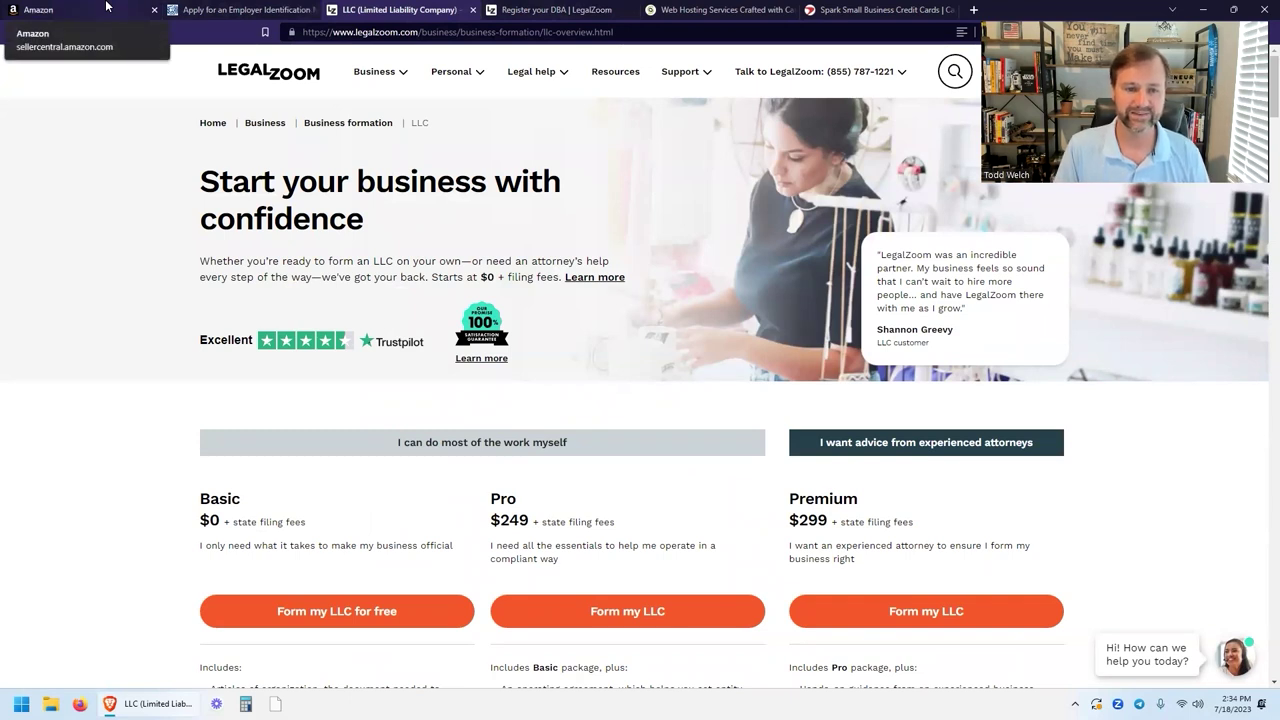
pyautogui.click(106, 9)
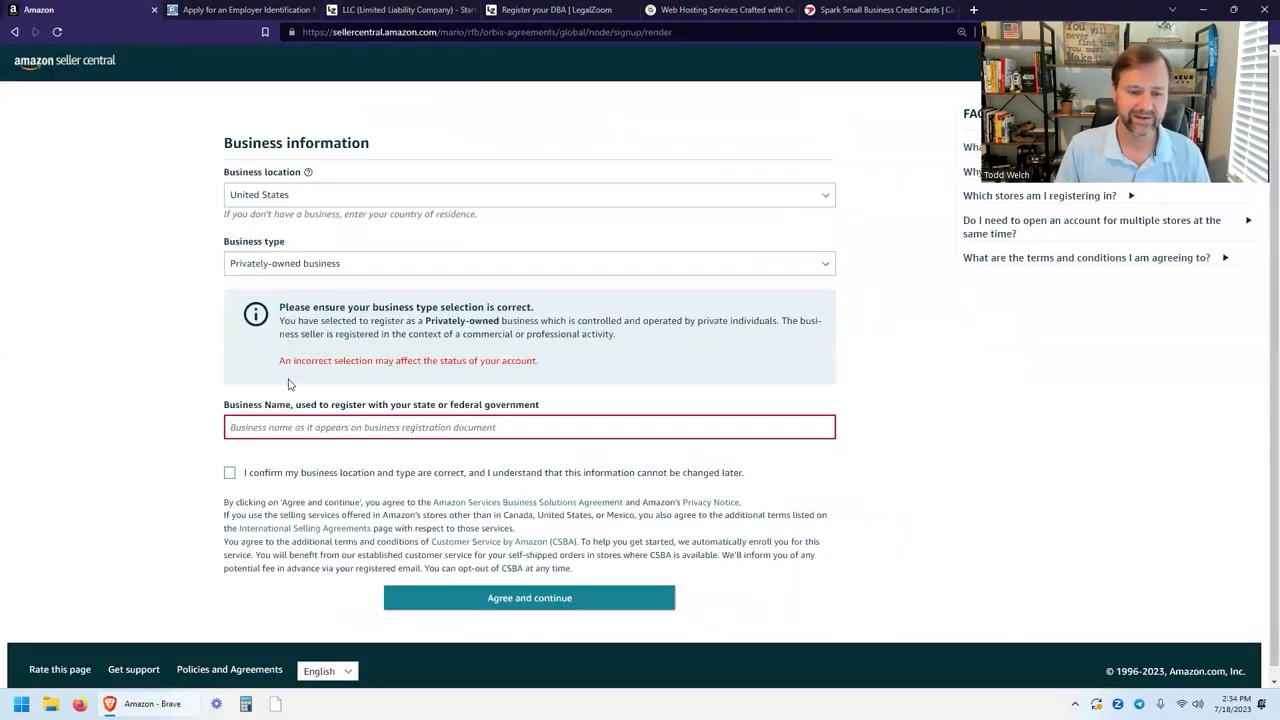
pyautogui.click(288, 427)
pyautogui.hotkey('ctrl', 'v')
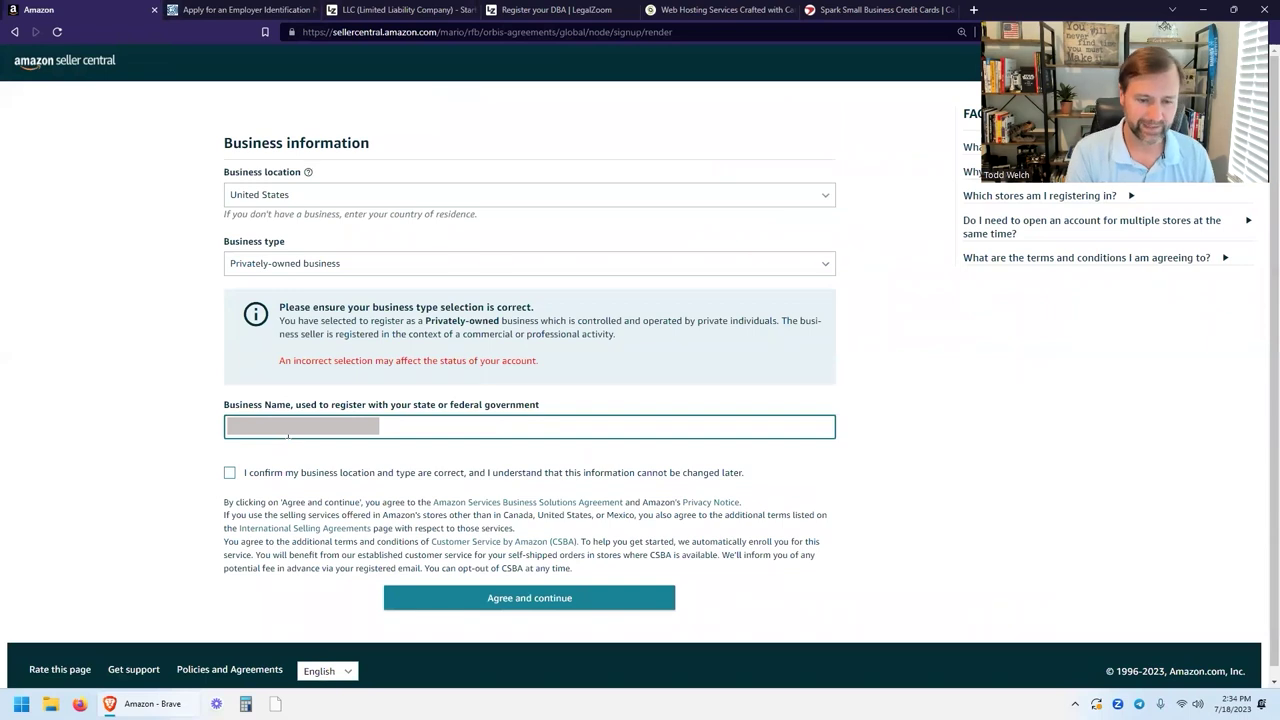
# Tick the business details confirmation checkbox and accept with Agree and continue.
pyautogui.click(289, 452)
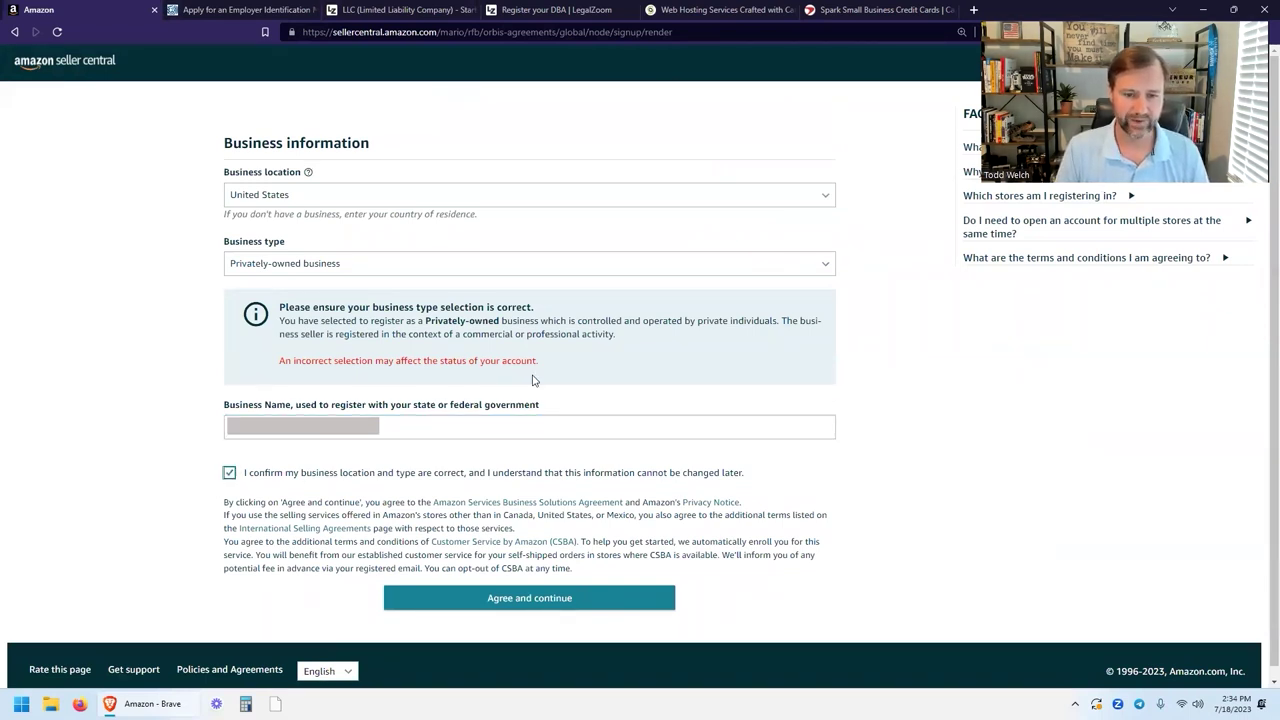
pyautogui.click(512, 598)
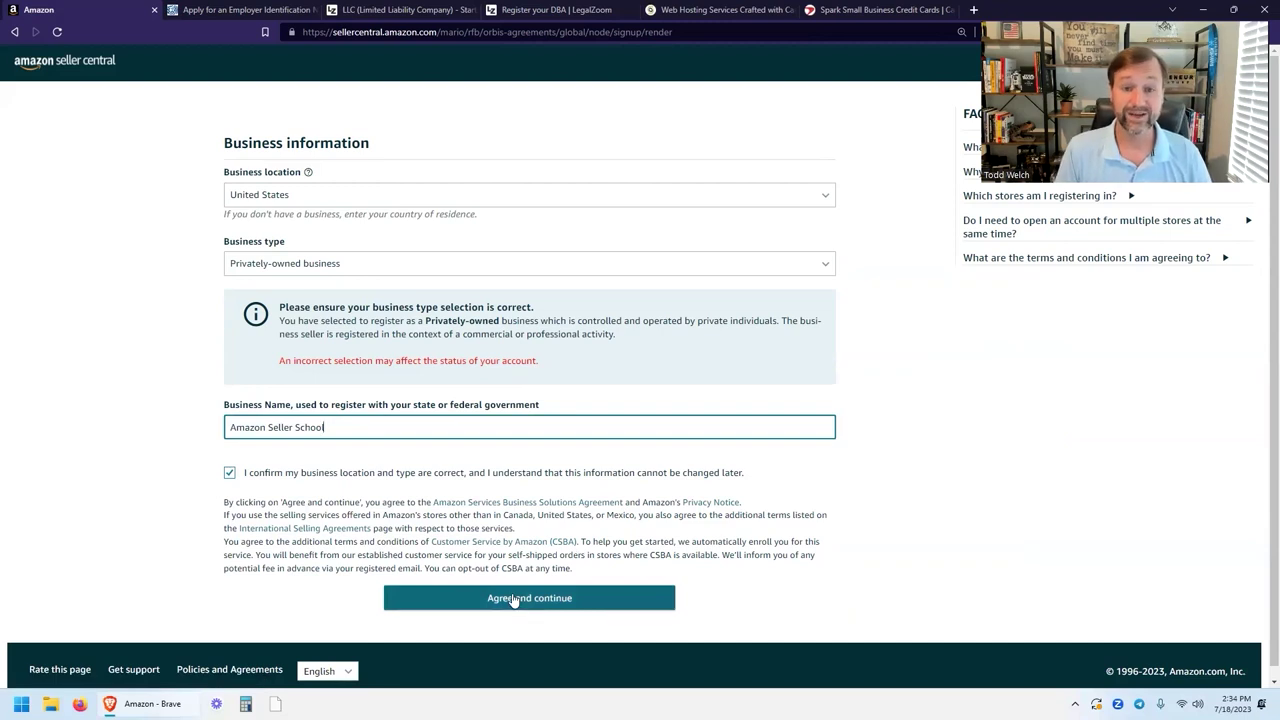
pyautogui.click(512, 598)
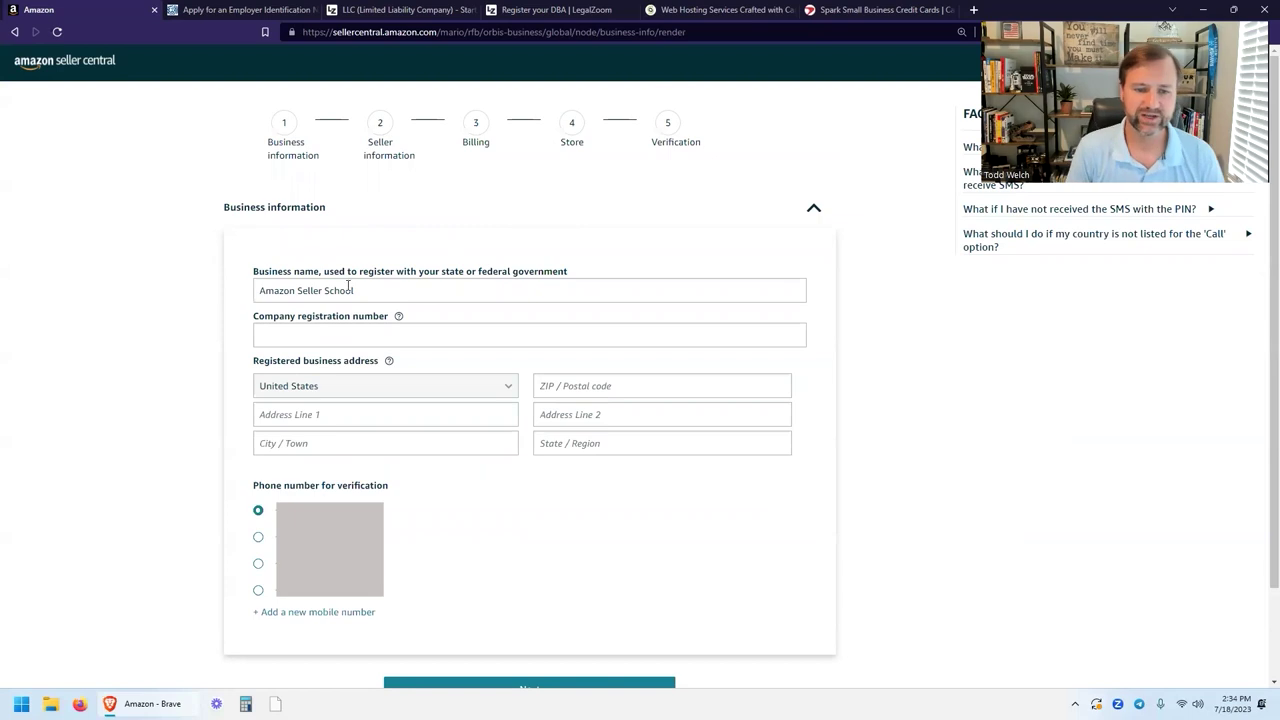
# Paste the EIN from the IRS page into Company registration number.
pyautogui.moveTo(377, 287); pyautogui.dragTo(213, 298)
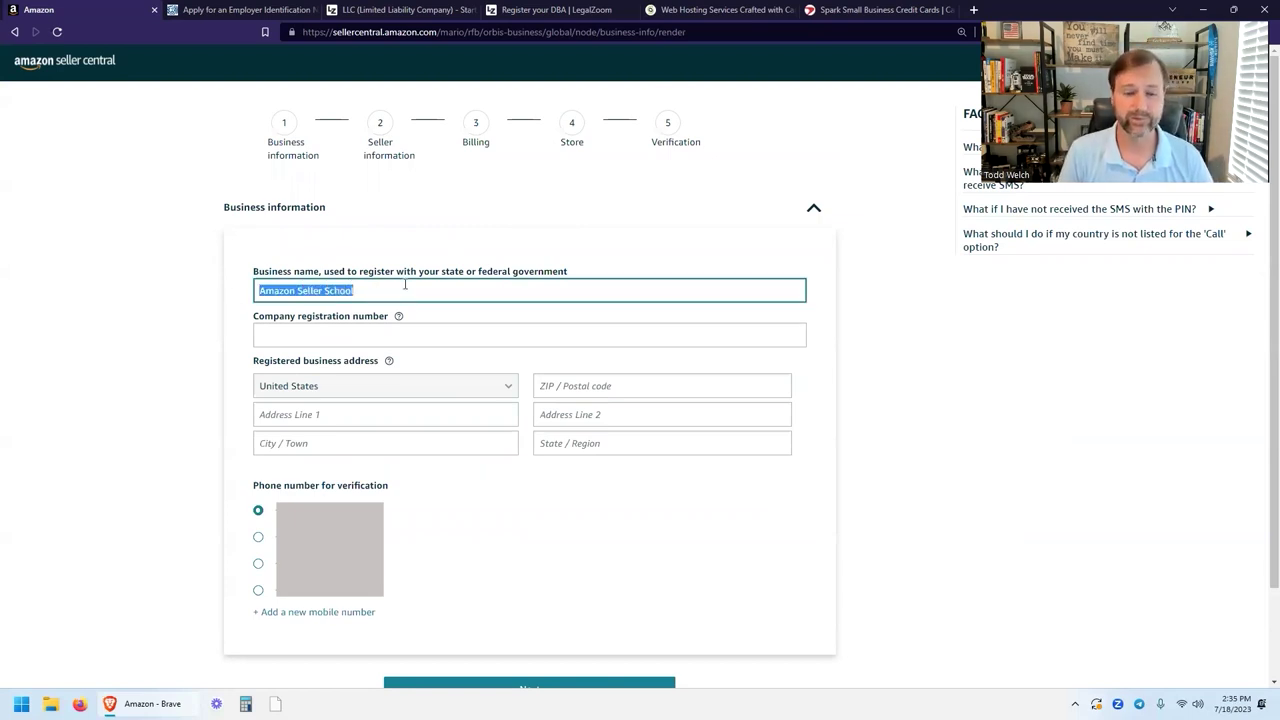
pyautogui.click(405, 284)
pyautogui.click(426, 334)
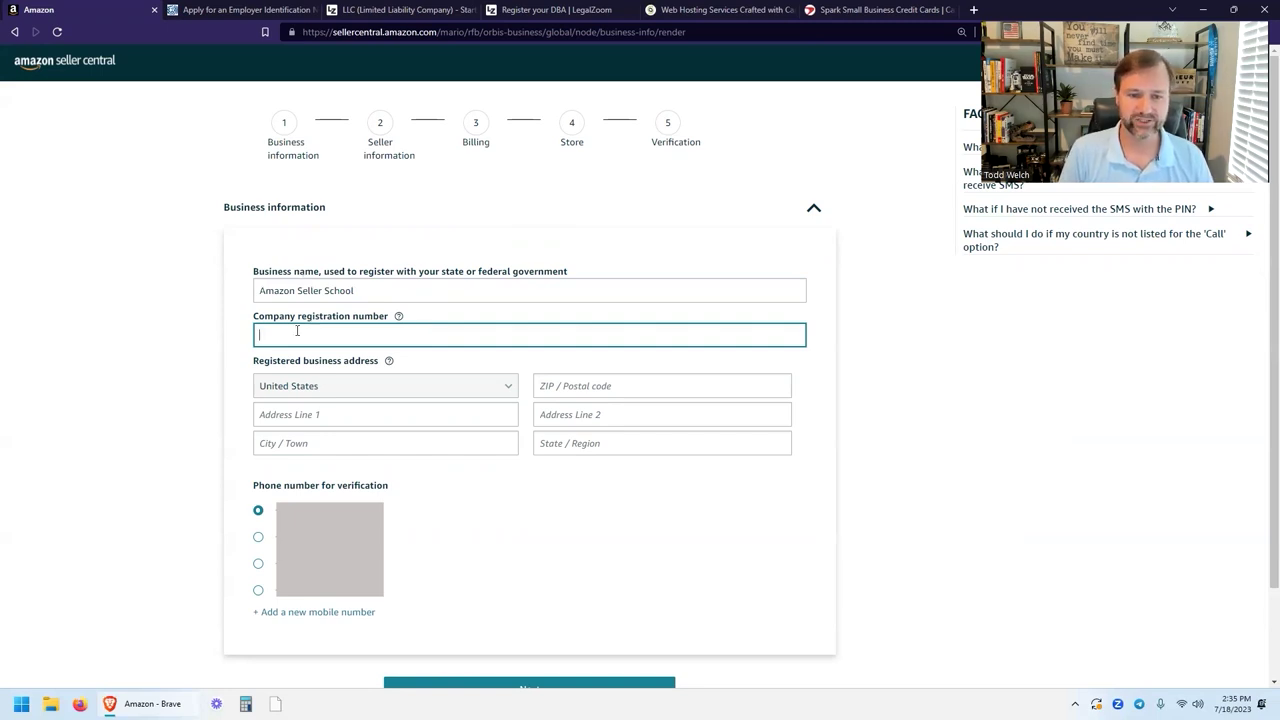
pyautogui.click(245, 10)
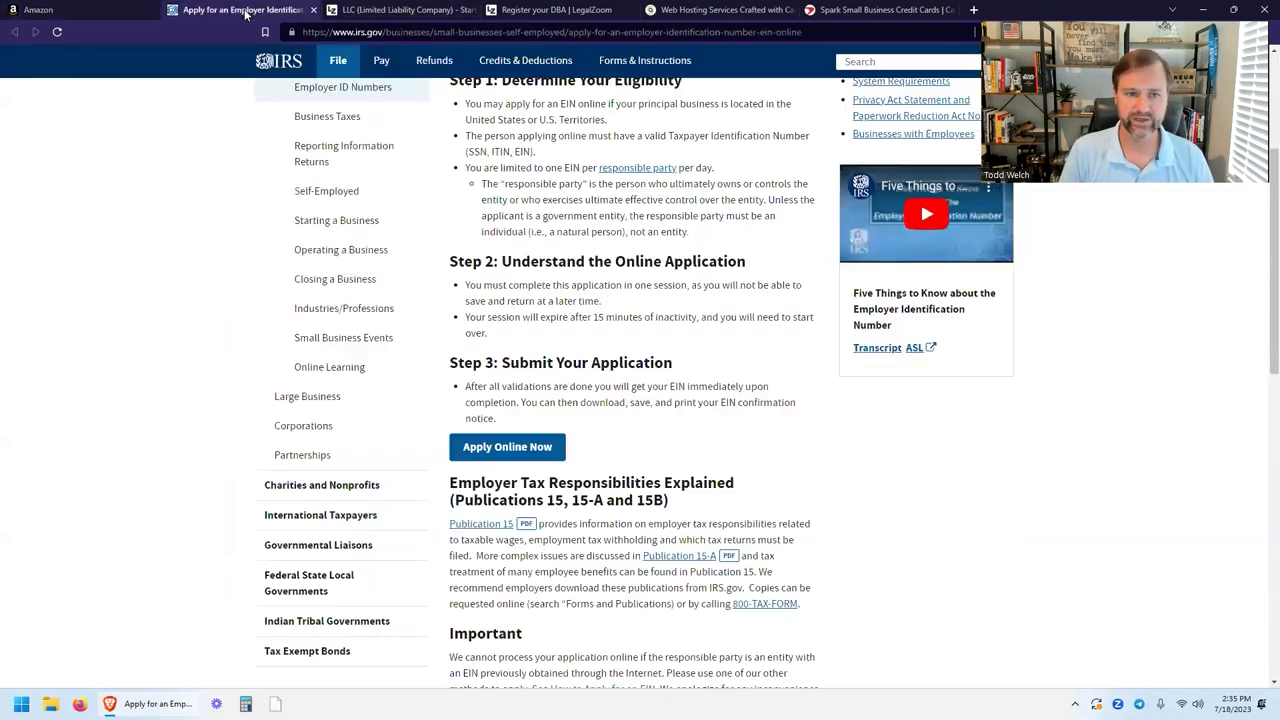
pyautogui.scroll(3, 896, 459)
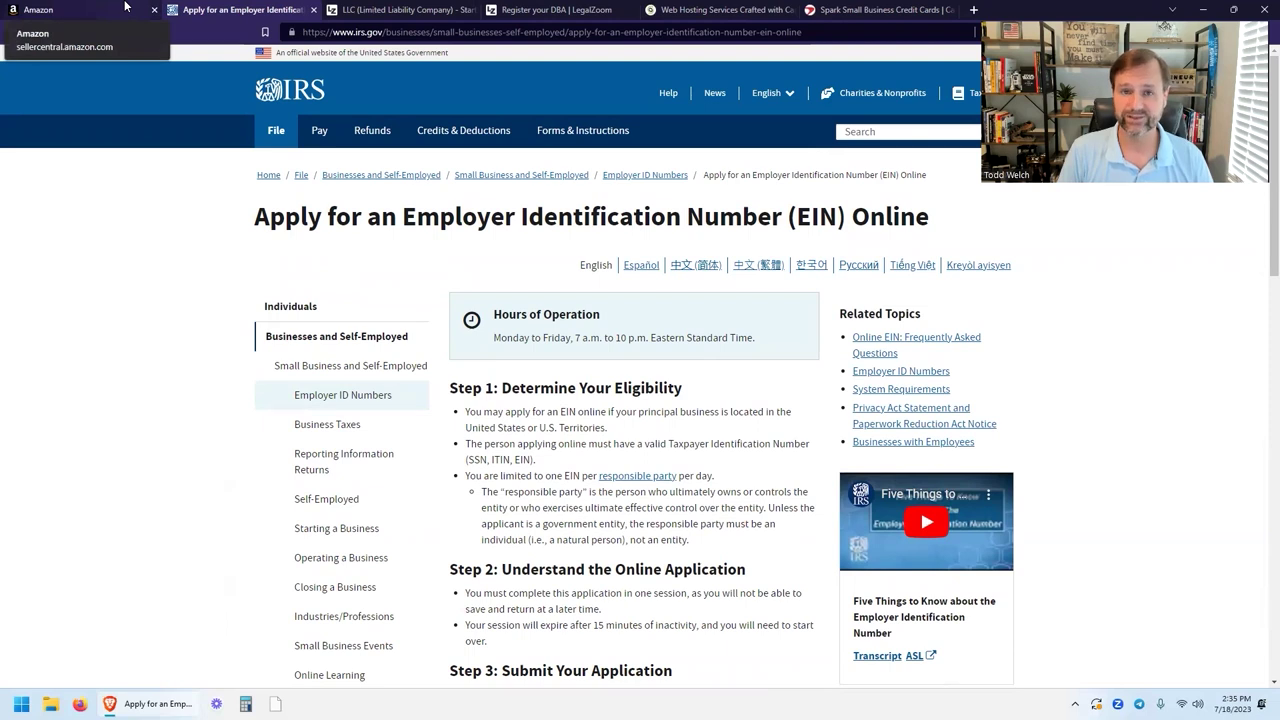
pyautogui.click(125, 7)
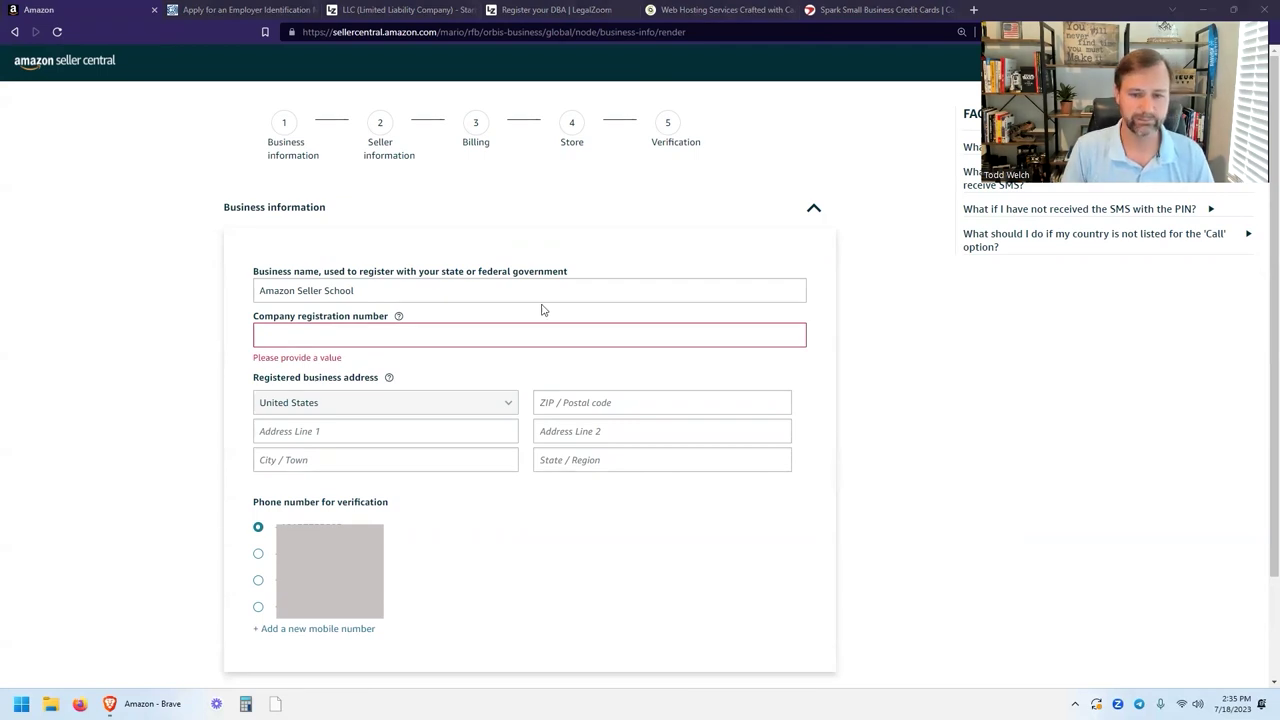
pyautogui.click(488, 337)
pyautogui.hotkey('ctrl', 'v')
# Autofill the registered business address fields and proceed to Seller information.
pyautogui.scroll(-2, 955, 324)
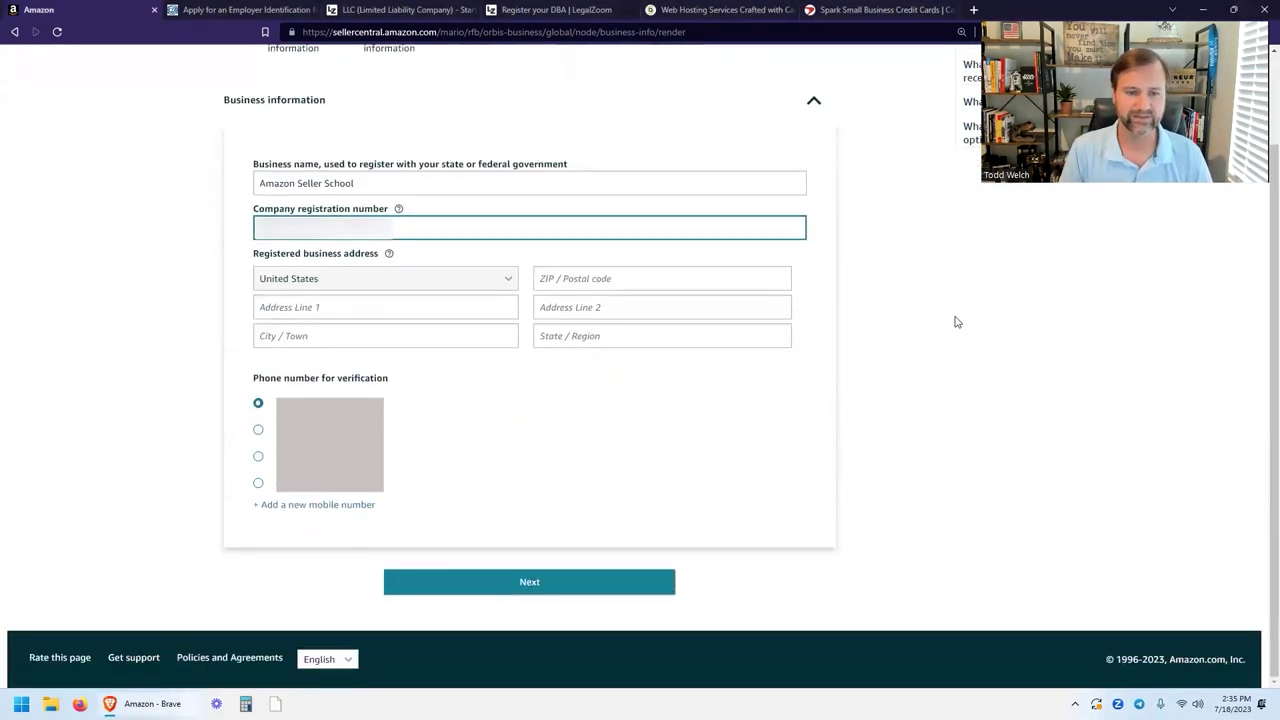
pyautogui.click(593, 278)
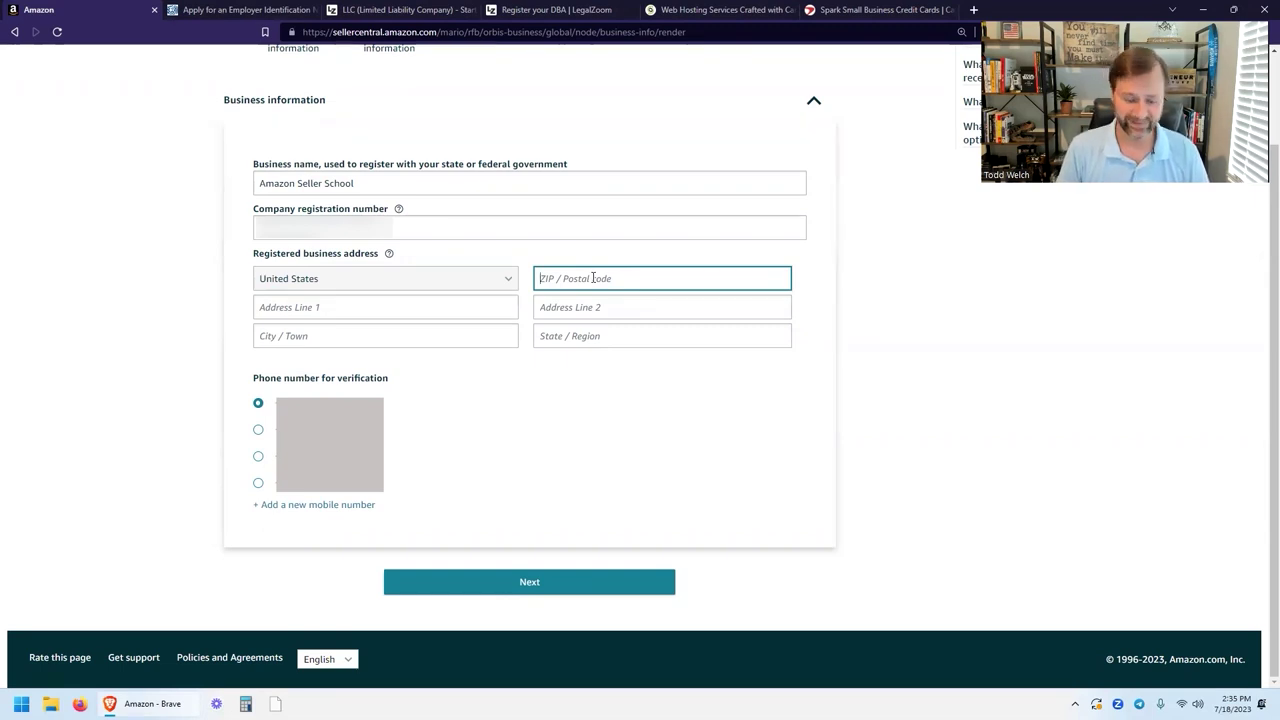
pyautogui.press('Down')
pyautogui.press('Return')
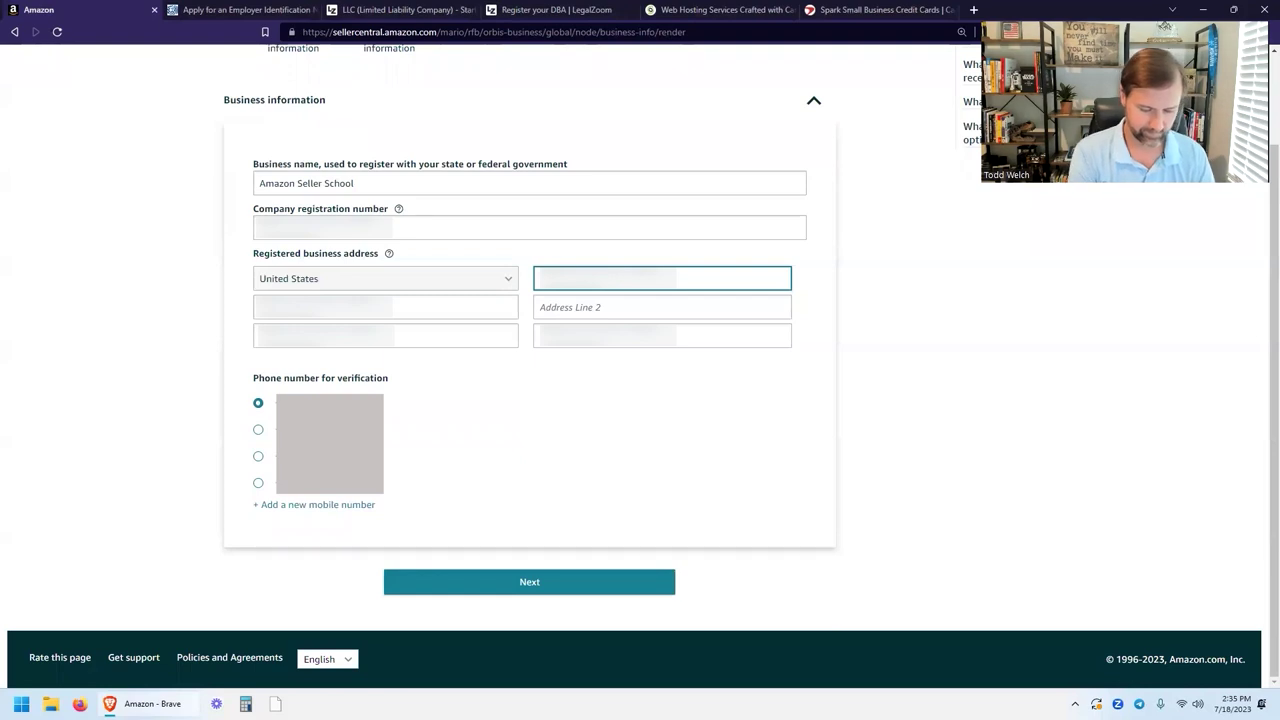
pyautogui.press('Tab')
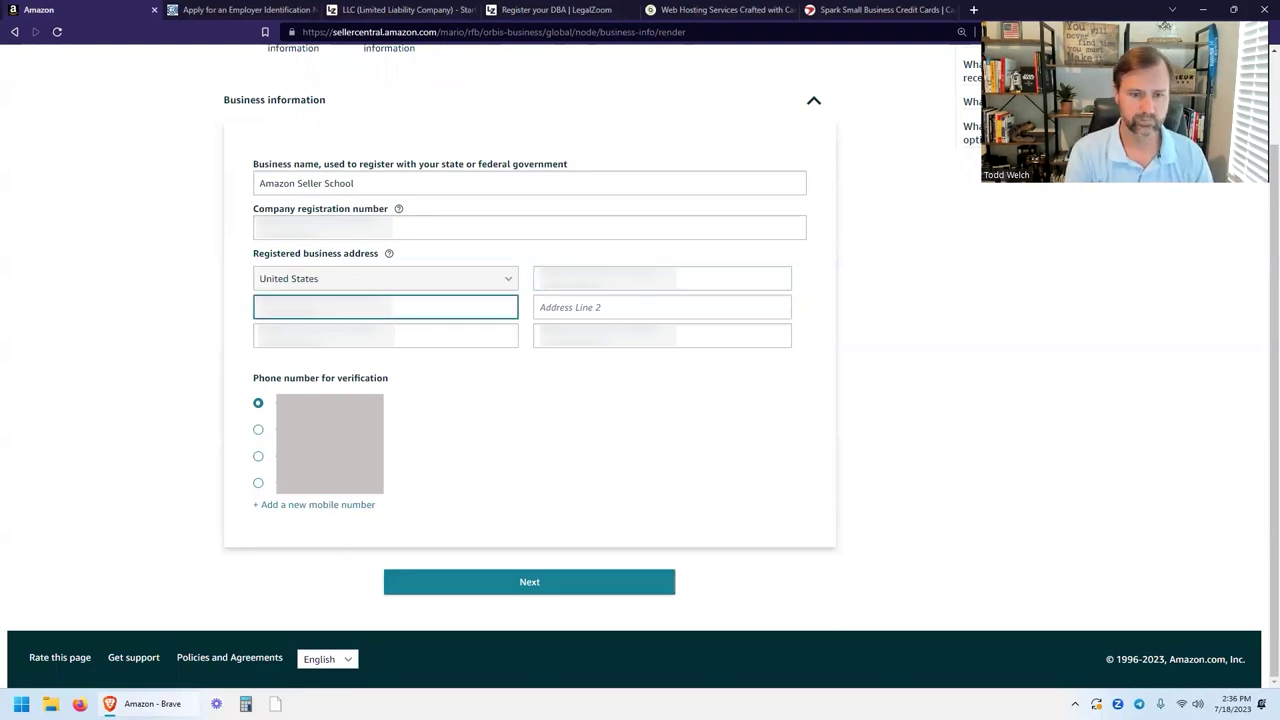
pyautogui.press('Tab')
pyautogui.press('Tab')
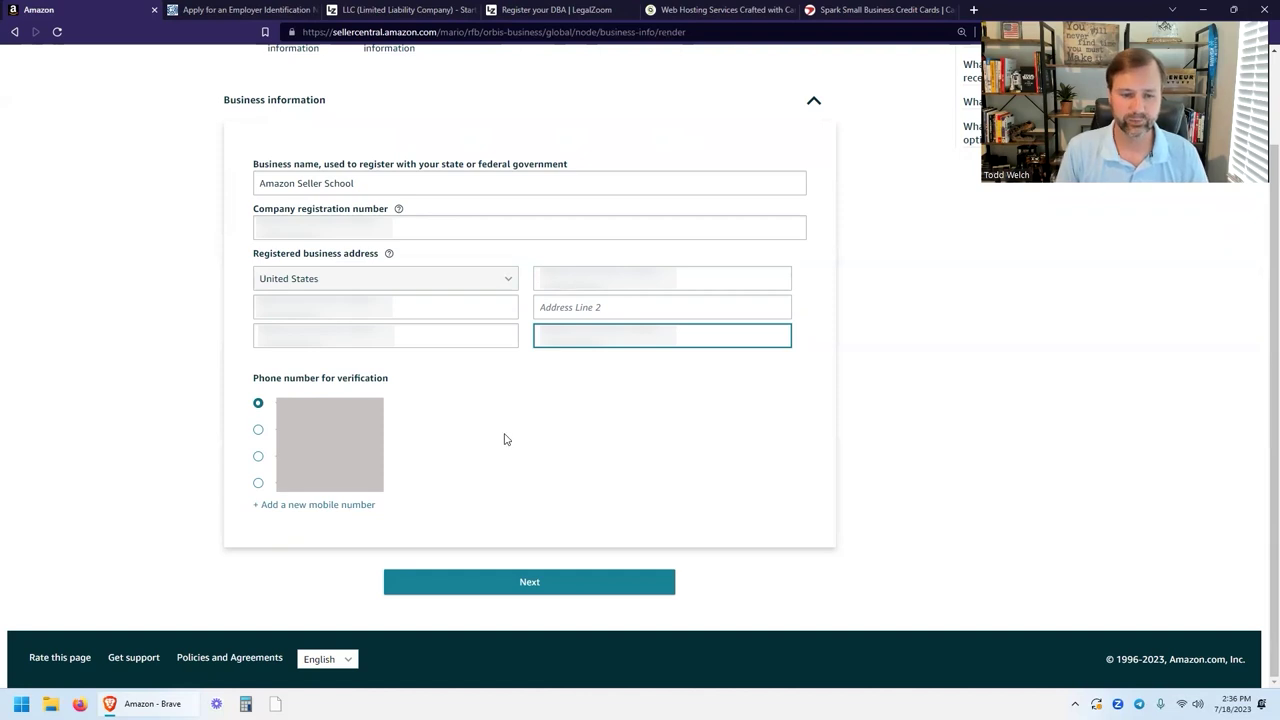
pyautogui.click(528, 584)
# Enter the primary contact's first, middle and last names.
pyautogui.click(348, 274)
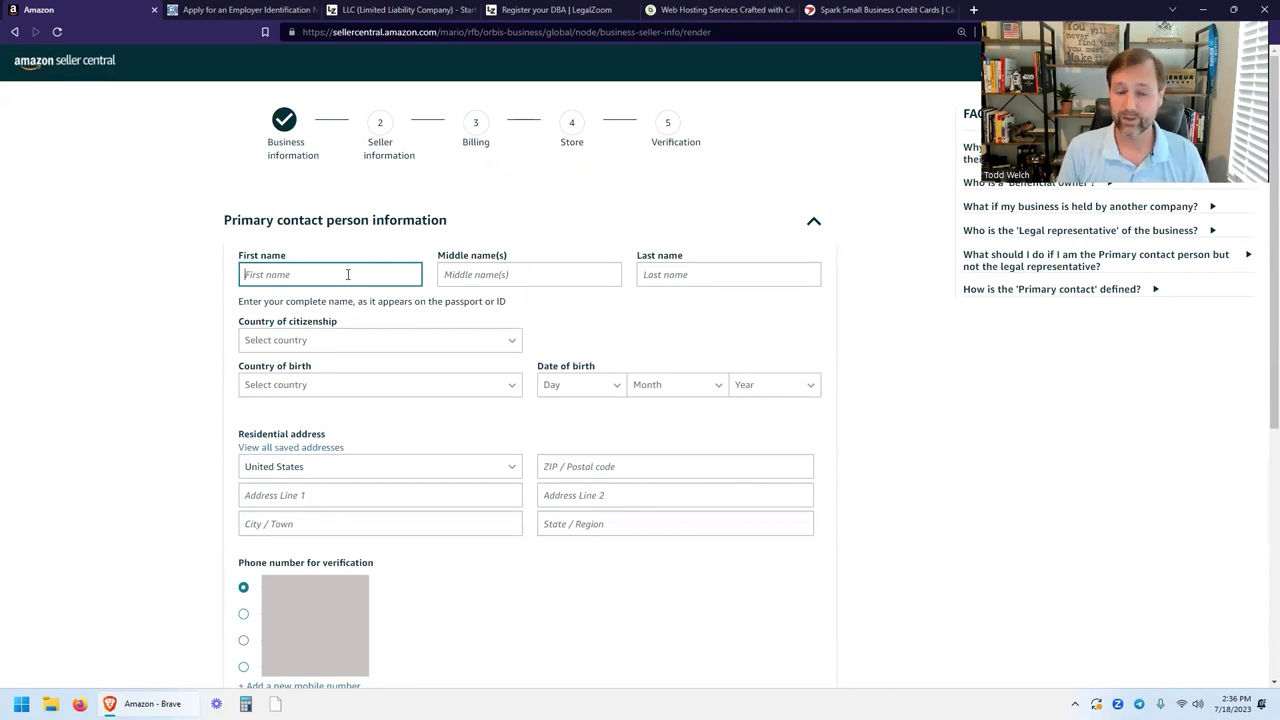
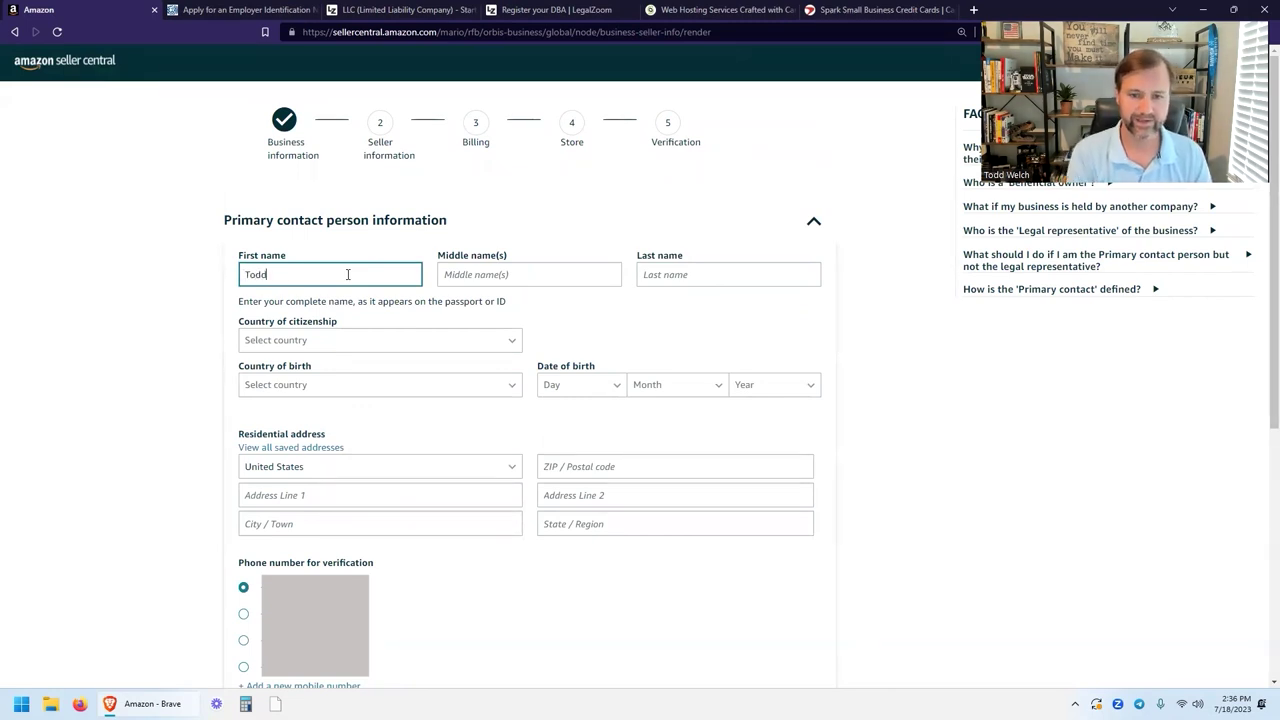
pyautogui.press('Tab')
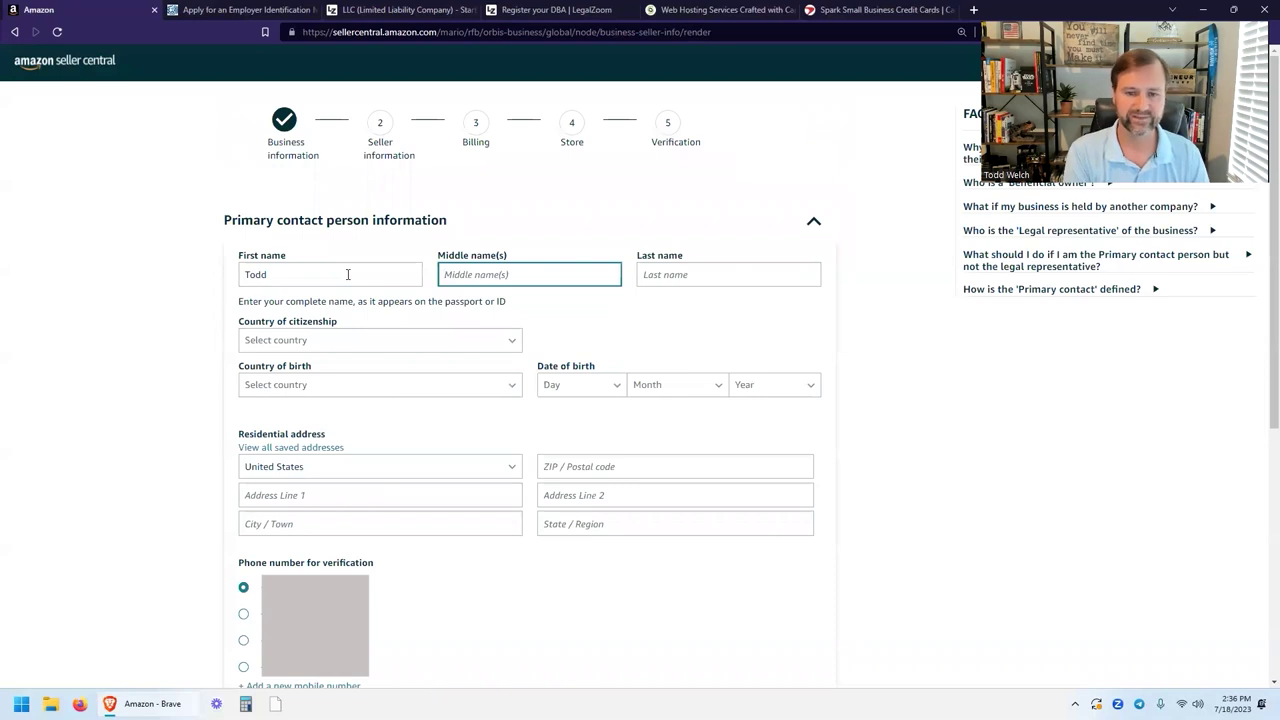
pyautogui.press('Tab')
pyautogui.press('BackSpace')
pyautogui.hotkey('shift', 'Tab')
pyautogui.press('Tab')
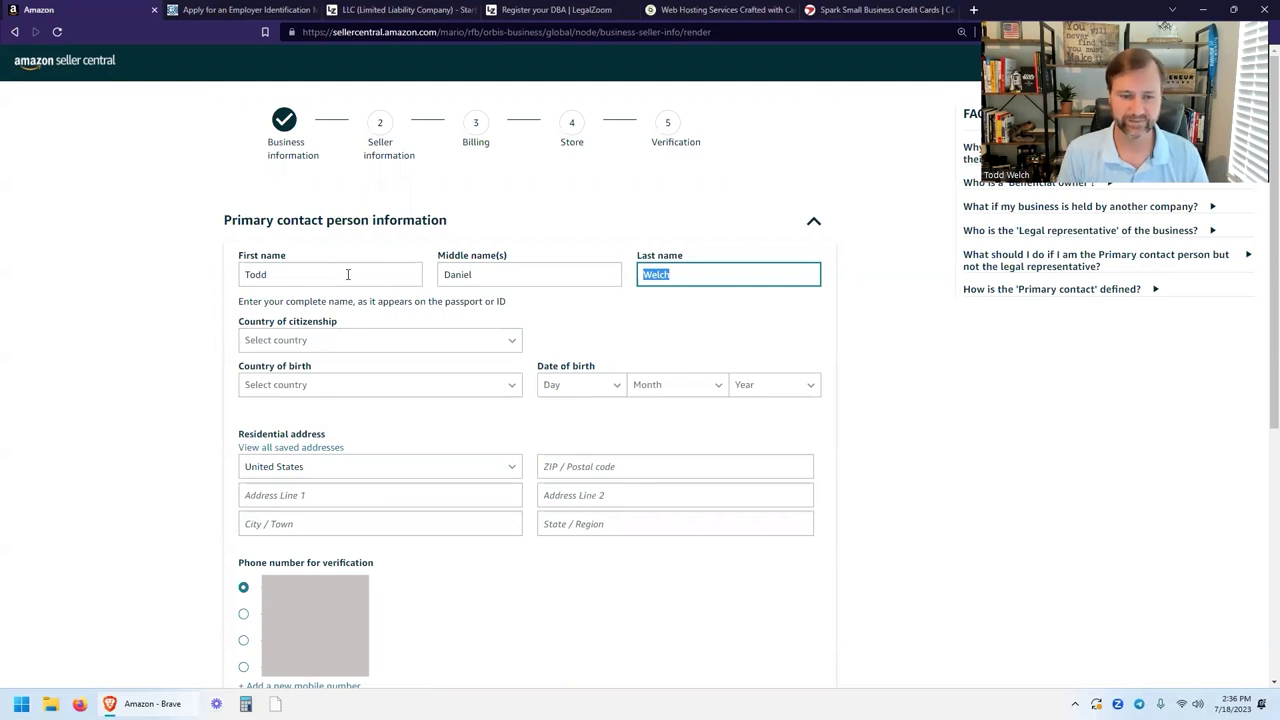
# Set United States as country of citizenship and find it in the country-of-birth list.
pyautogui.scroll(-2, 340, 274)
pyautogui.click(410, 207)
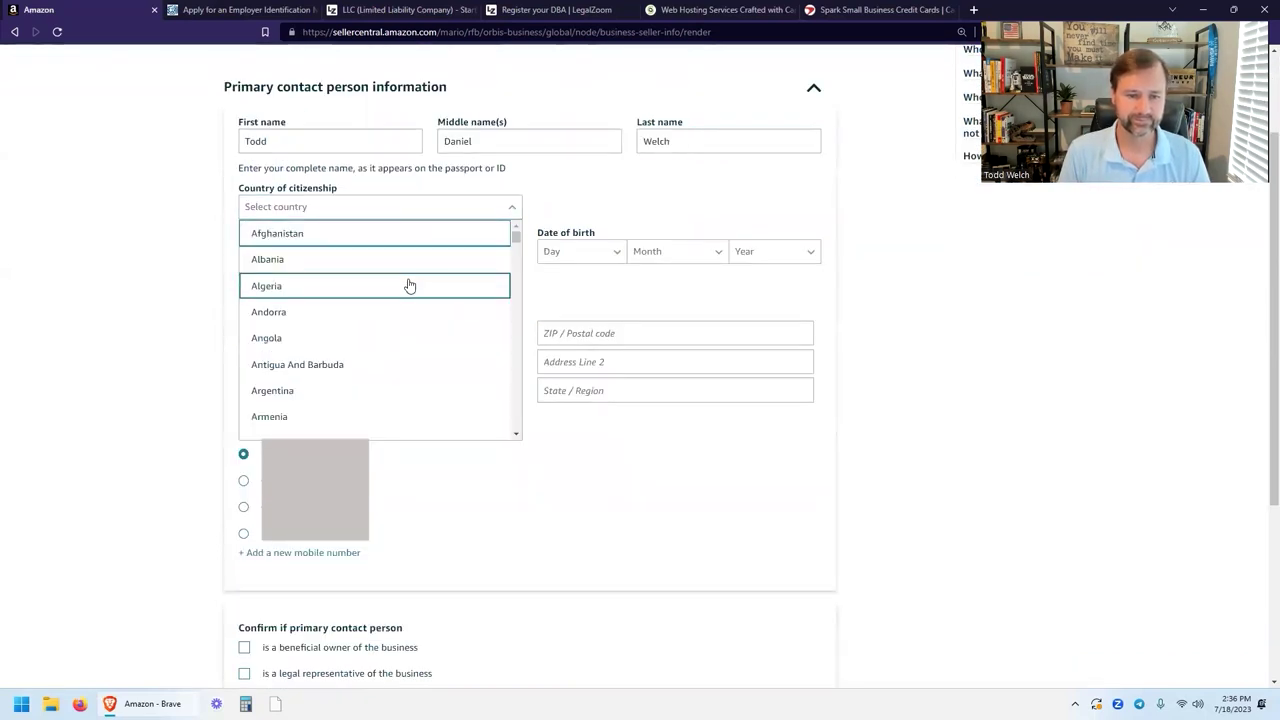
pyautogui.scroll(-20, 408, 285)
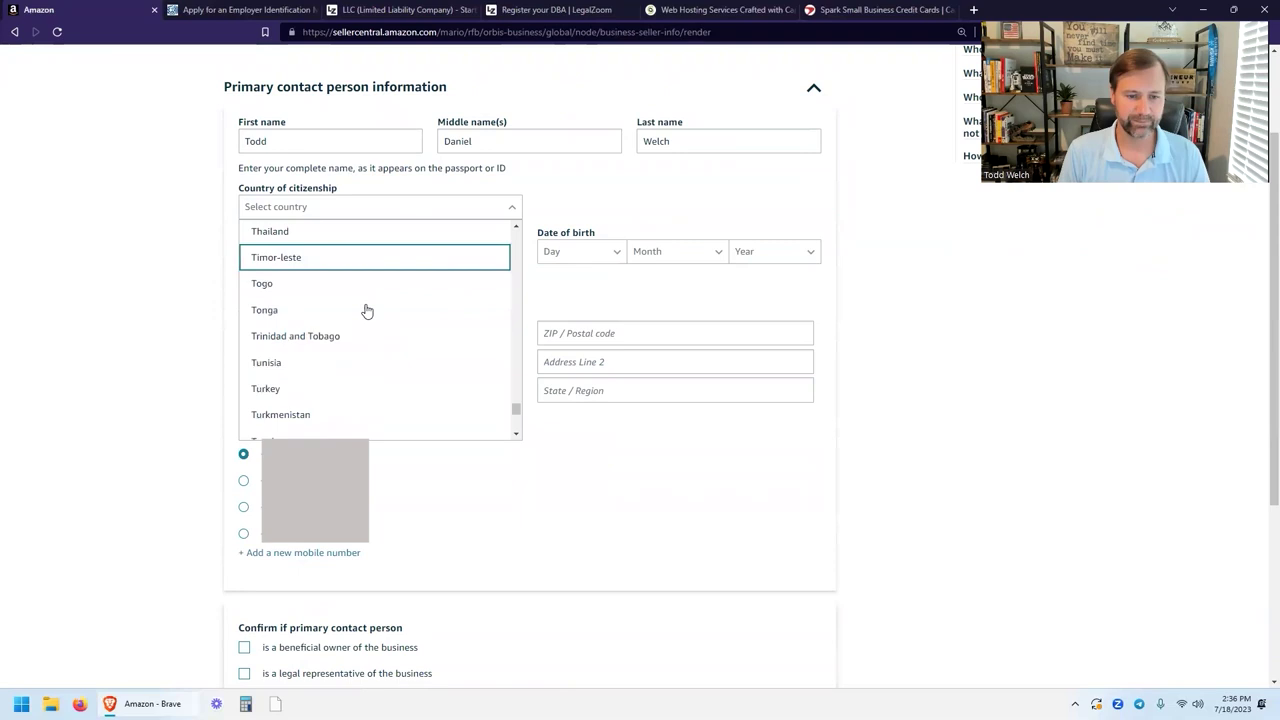
pyautogui.scroll(-3, 360, 320)
pyautogui.click(303, 413)
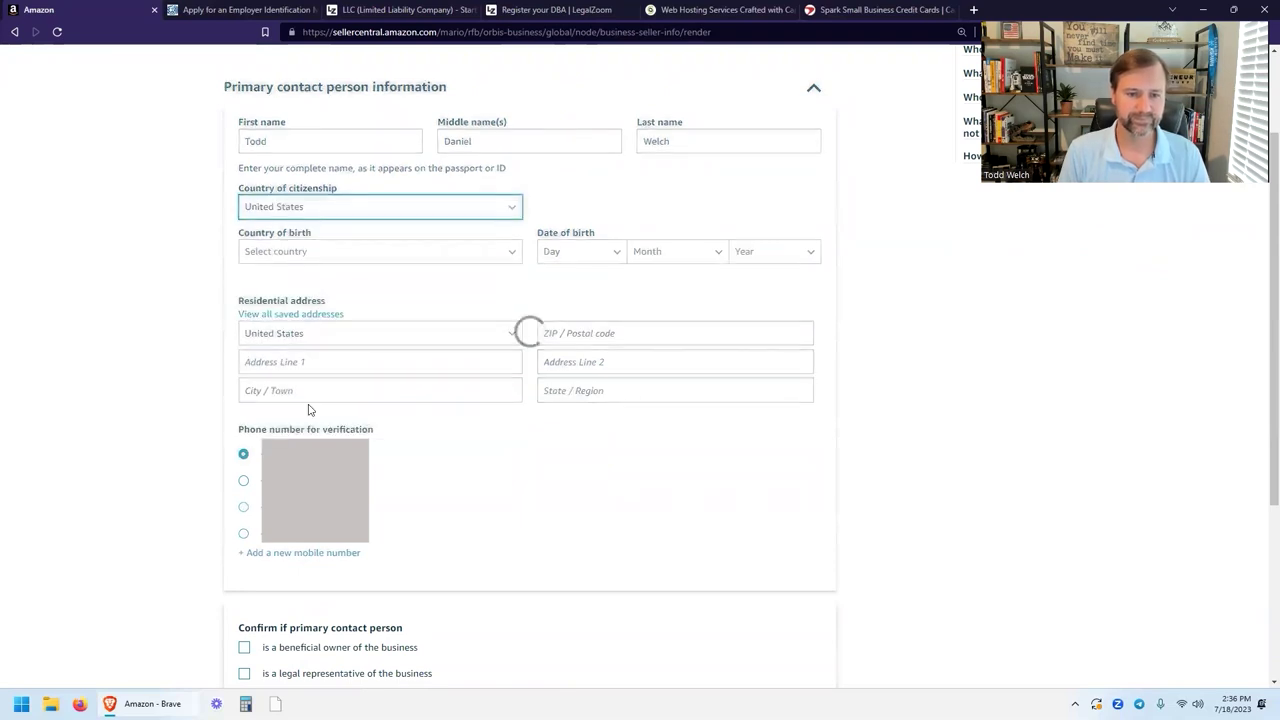
pyautogui.click(357, 262)
pyautogui.scroll(-15, 366, 320)
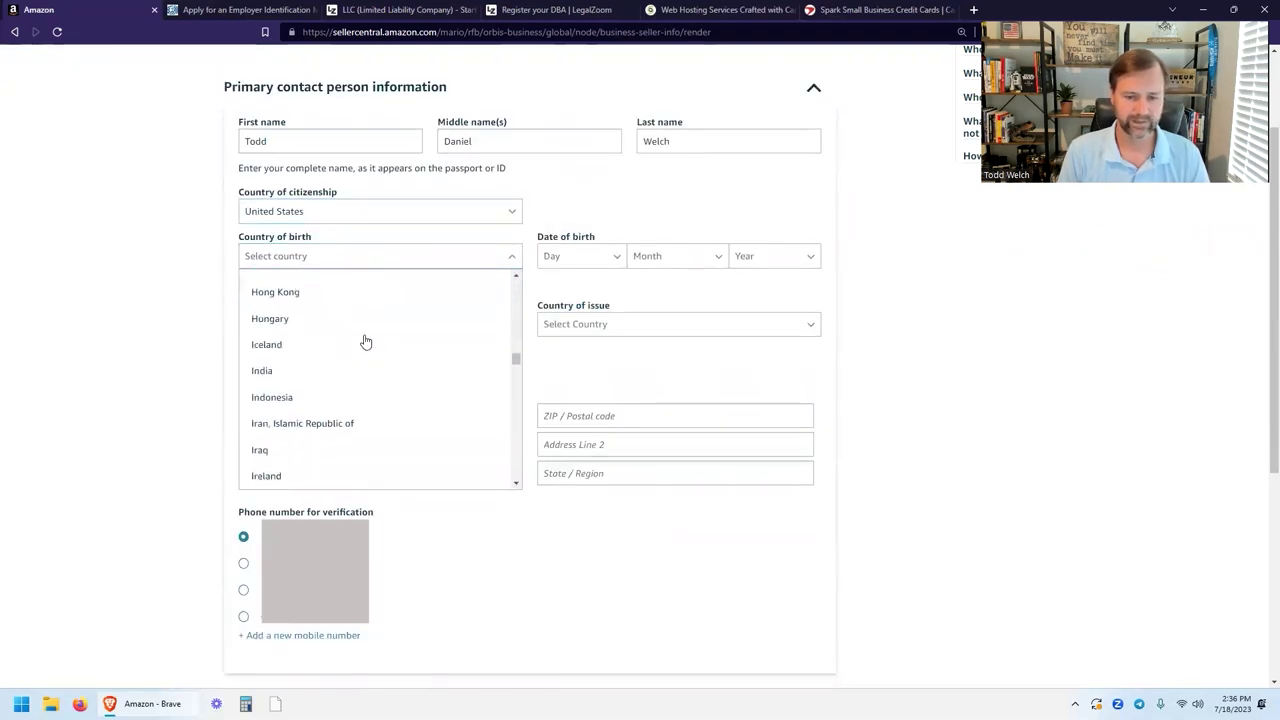
pyautogui.scroll(-15, 365, 342)
pyautogui.scroll(-10, 364, 379)
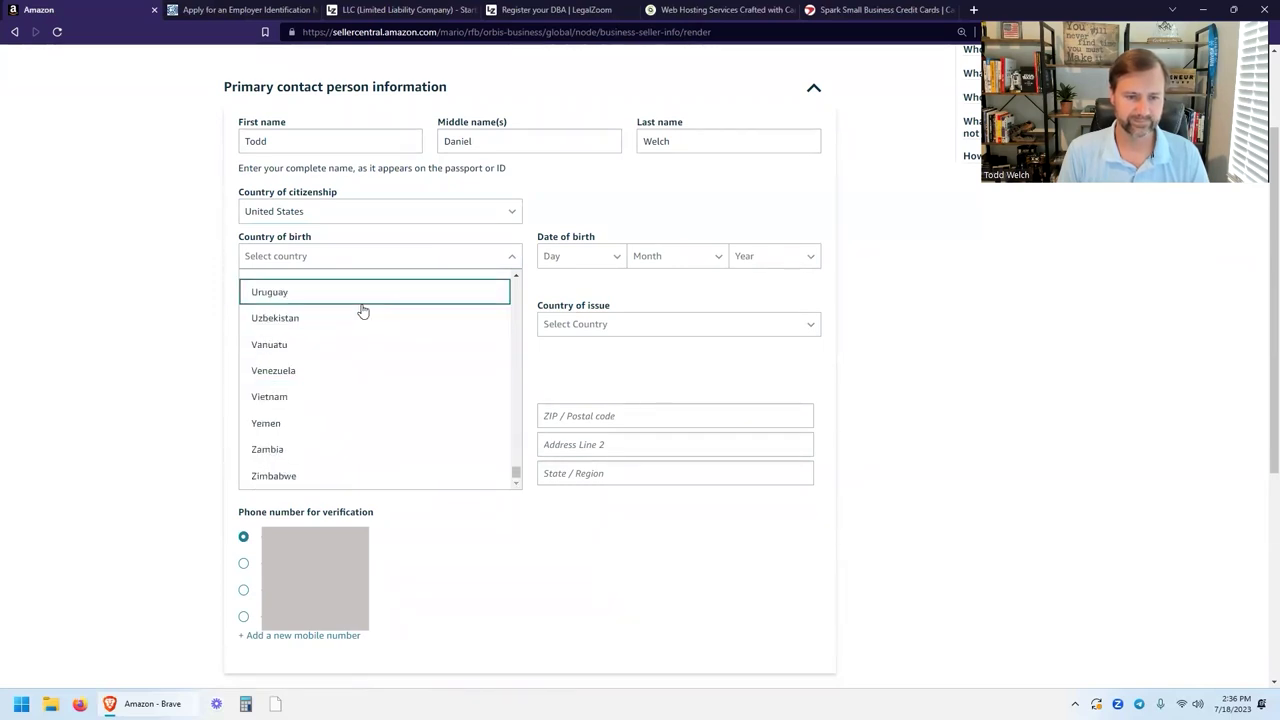
pyautogui.scroll(2, 362, 310)
# Set United States as country of birth and pick the birth day, month and year.
pyautogui.click(320, 334)
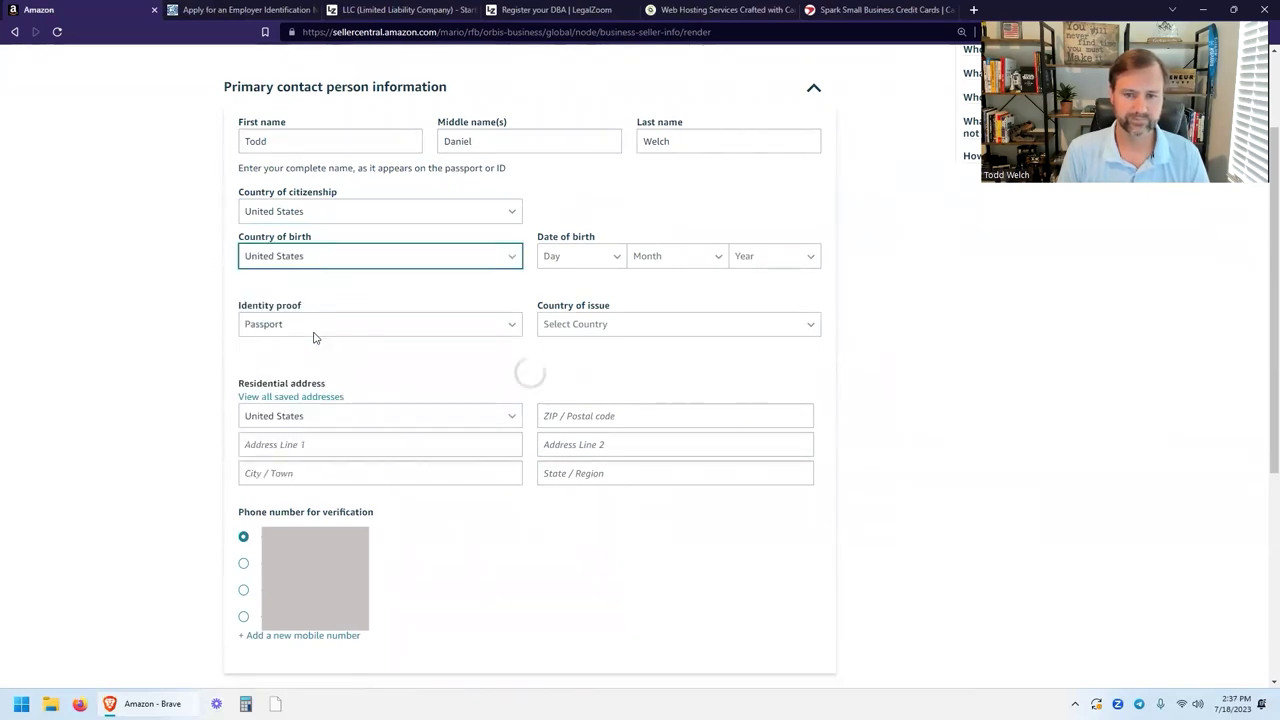
pyautogui.click(580, 256)
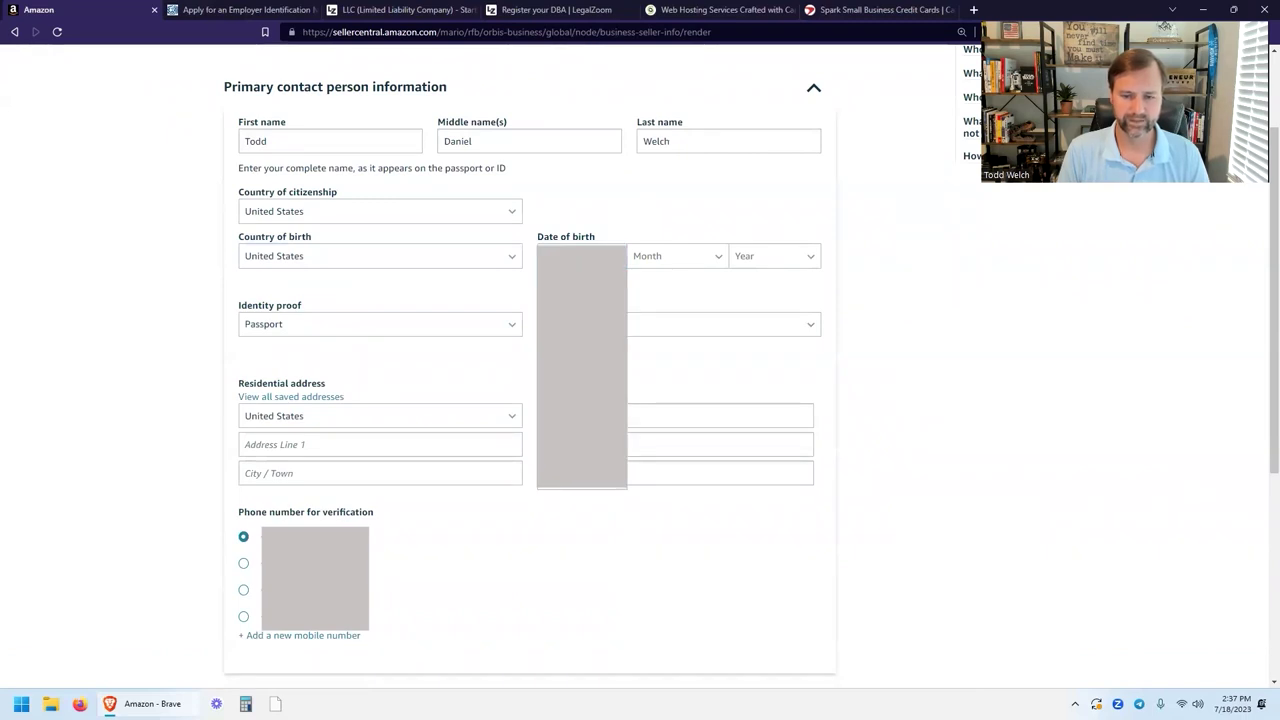
pyautogui.press('Return')
pyautogui.click(675, 256)
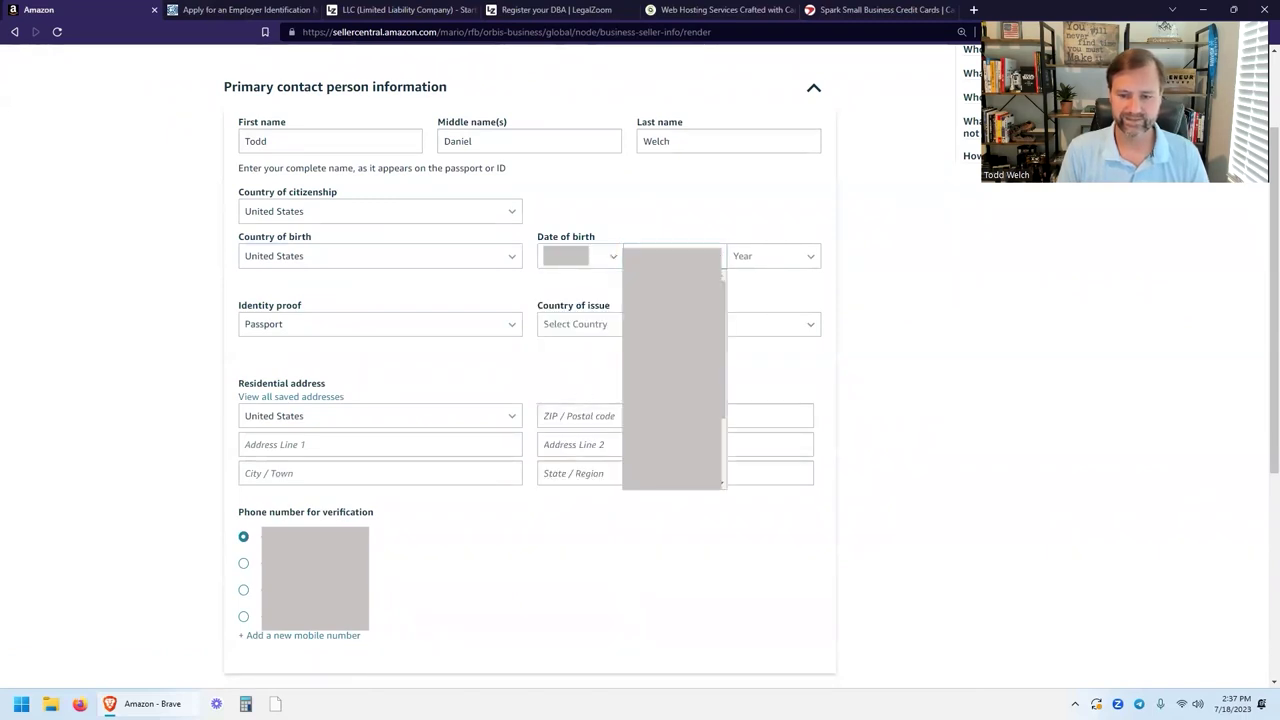
pyautogui.click(614, 266)
pyautogui.click(614, 266)
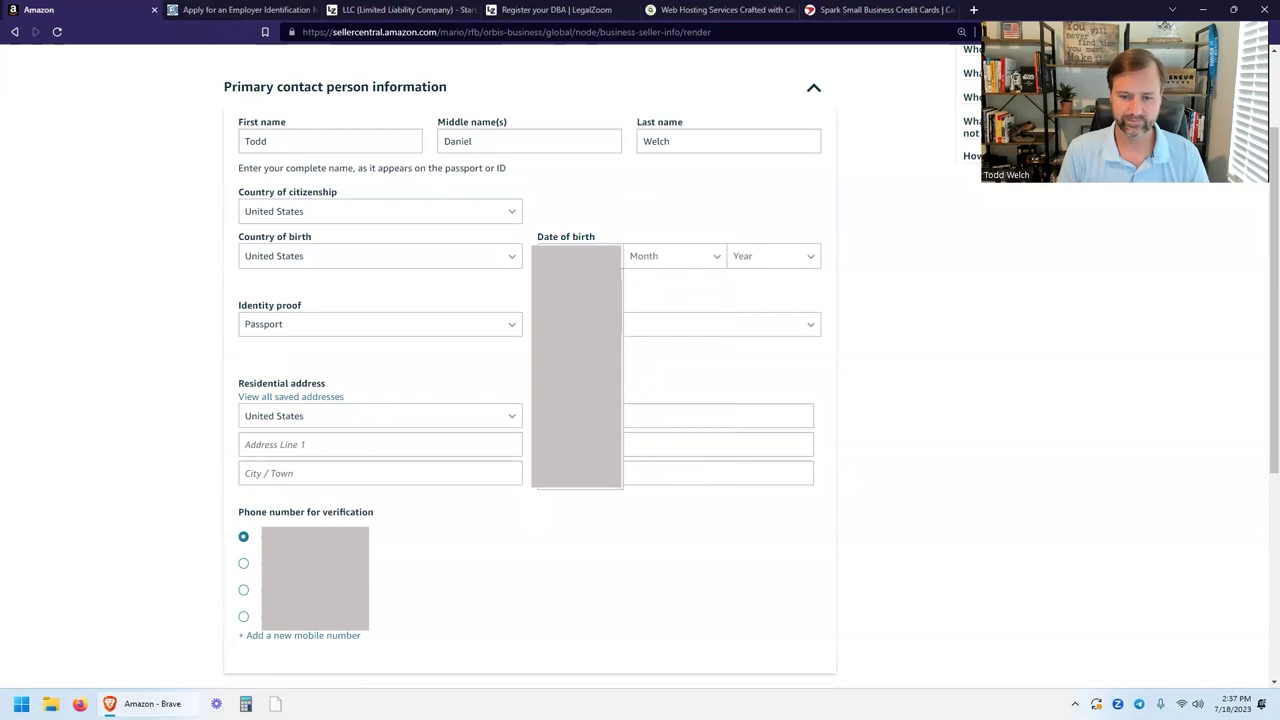
pyautogui.press('Return')
pyautogui.click(675, 256)
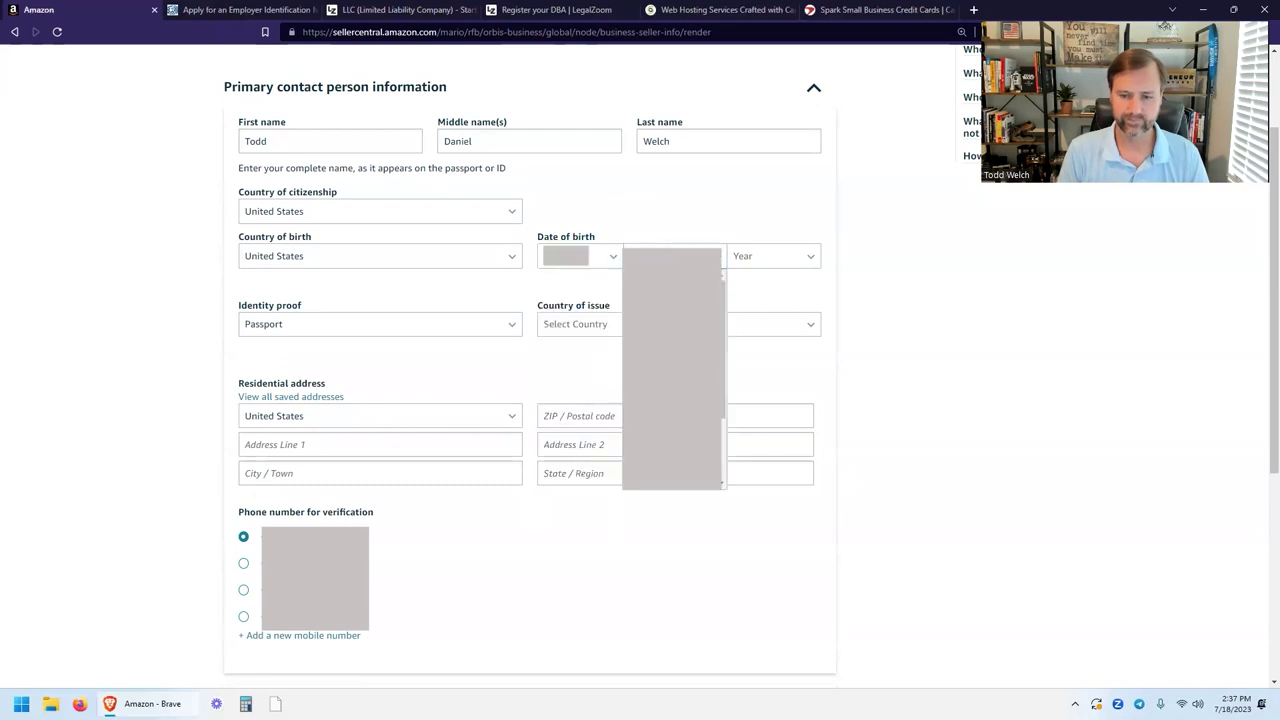
pyautogui.press('Return')
pyautogui.click(770, 256)
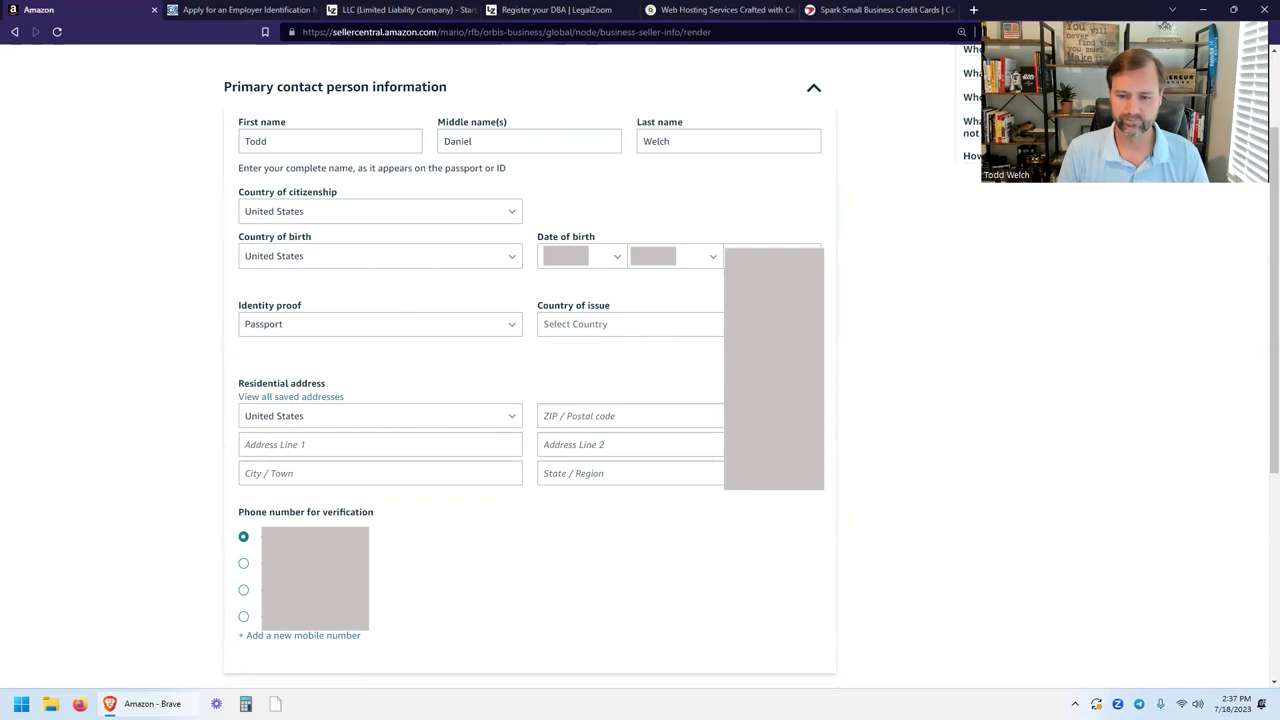
pyautogui.press('Return')
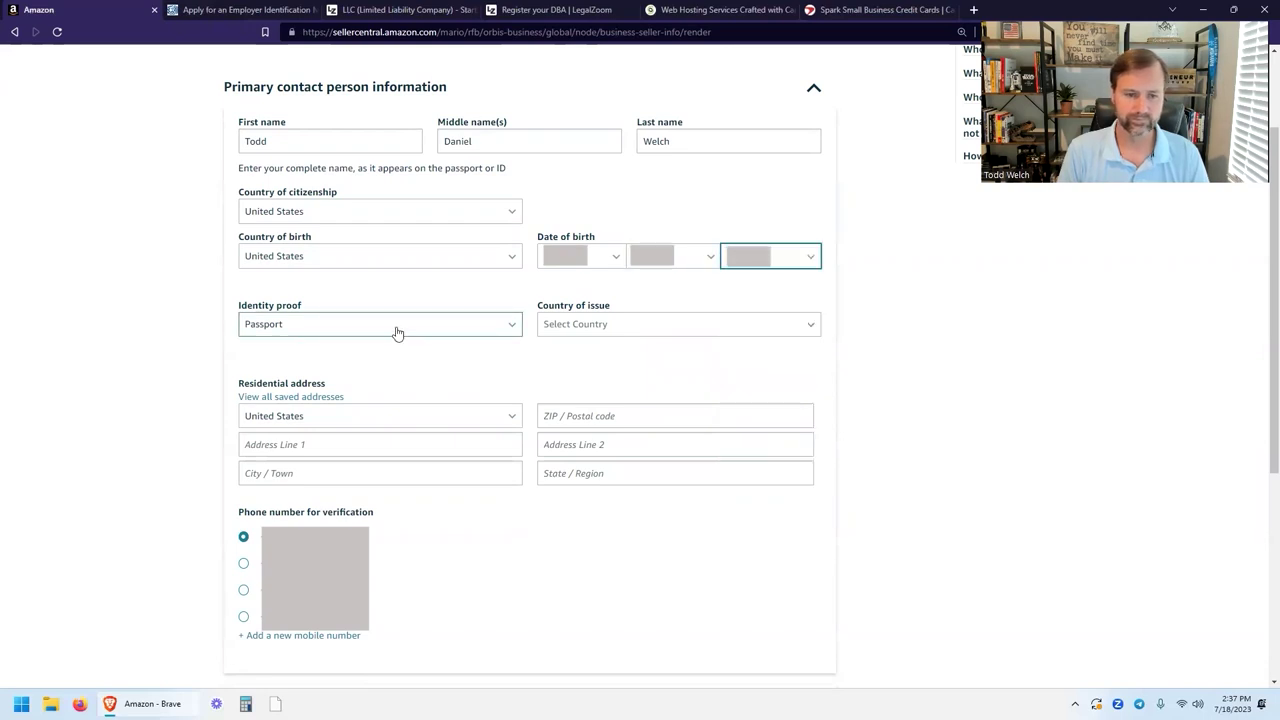
# Choose Driver's License as identity proof, issued in United States, and paste the license number.
pyautogui.click(396, 330)
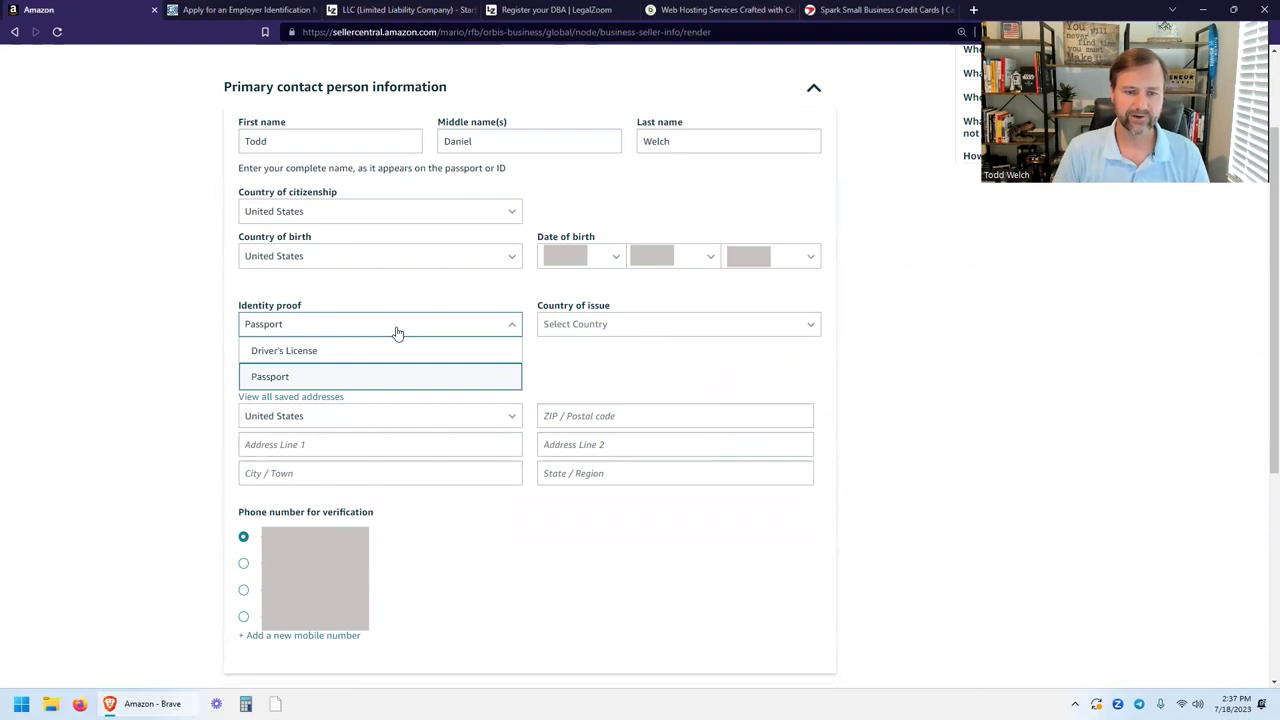
pyautogui.click(348, 352)
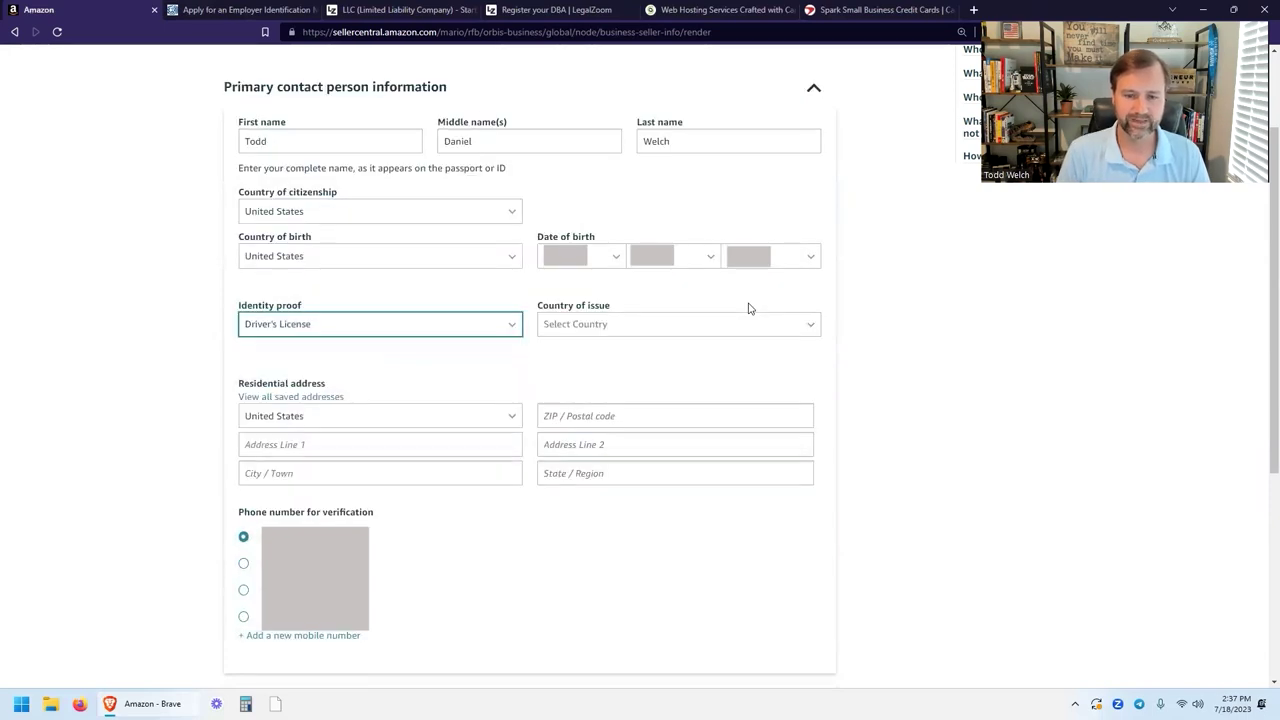
pyautogui.click(705, 334)
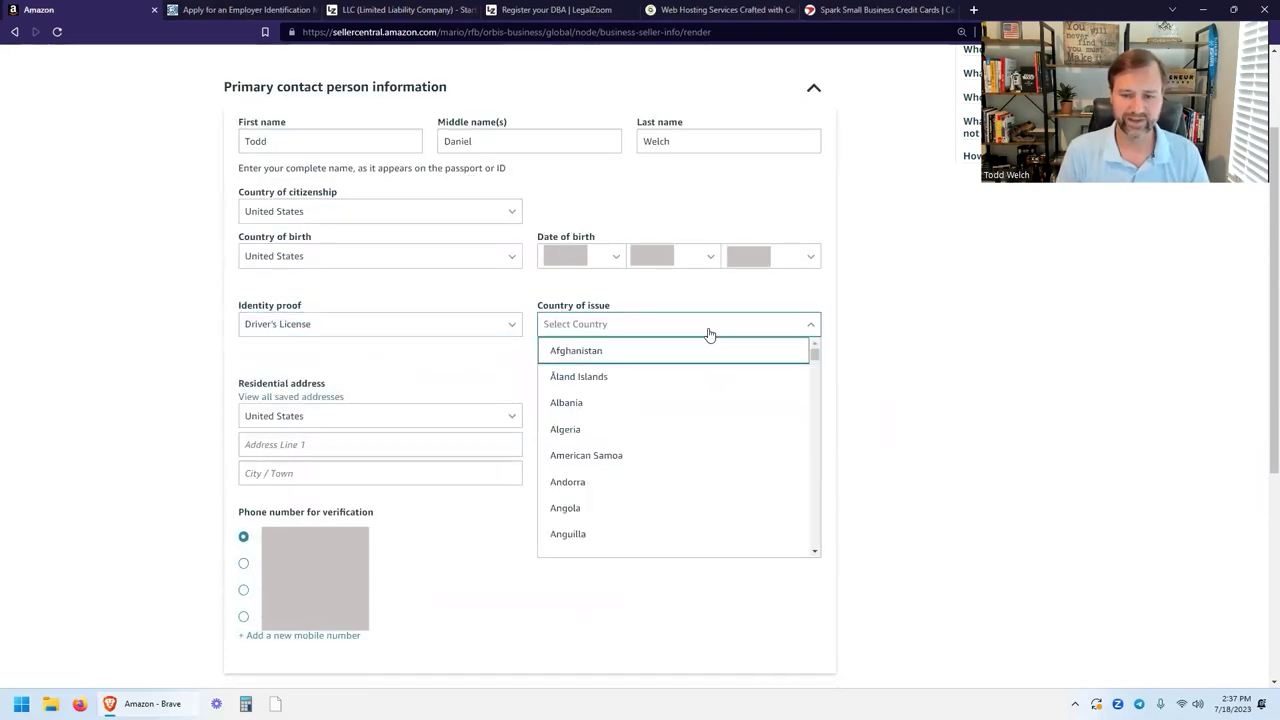
pyautogui.scroll(-20, 703, 454)
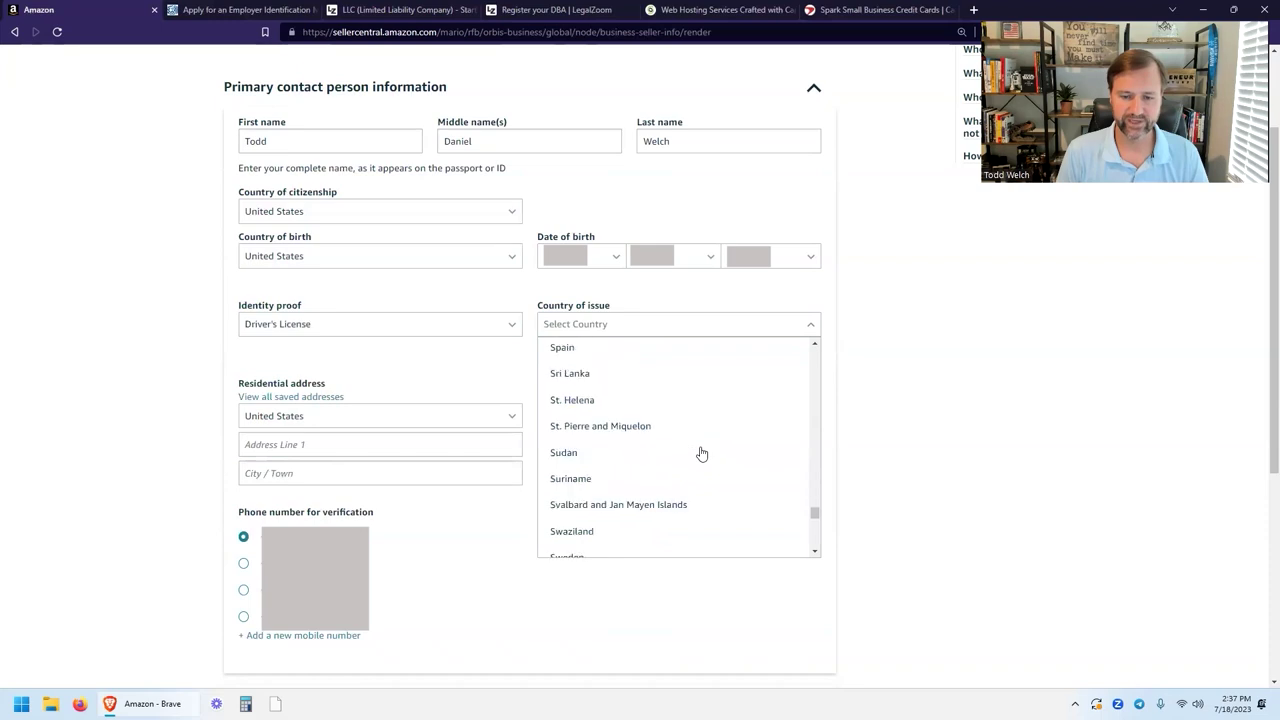
pyautogui.scroll(3, 658, 448)
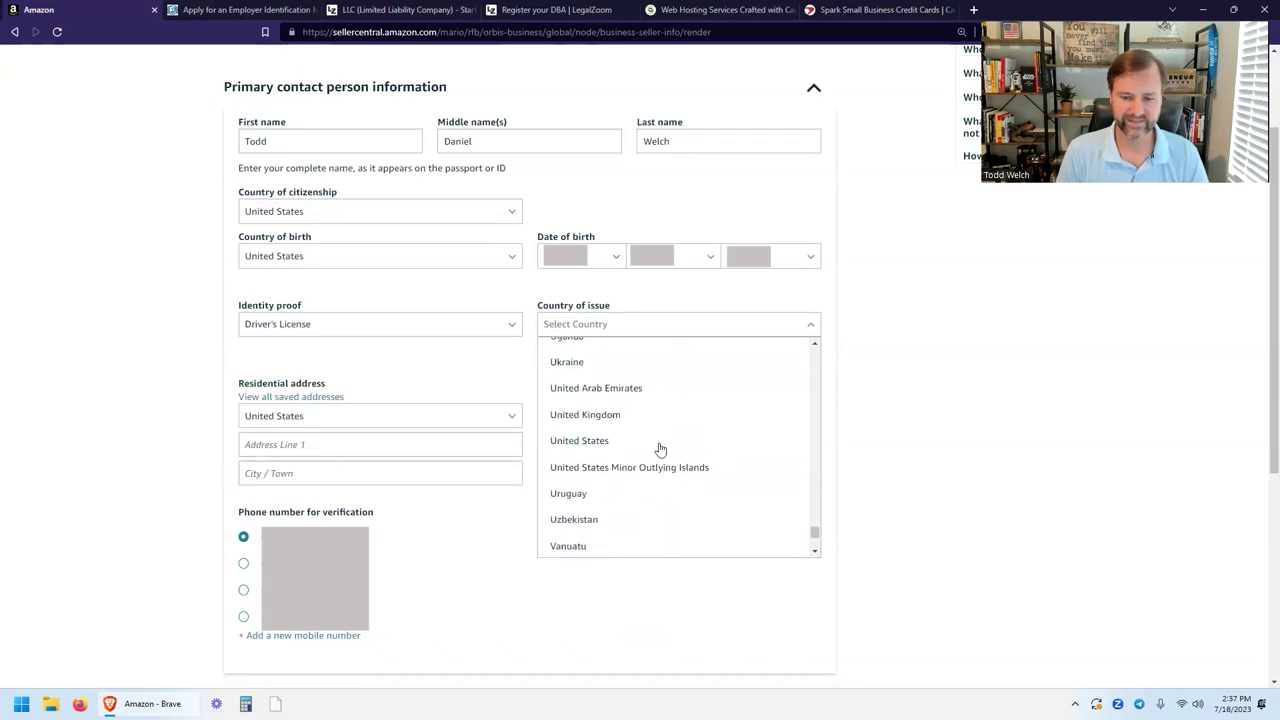
pyautogui.click(622, 450)
pyautogui.click(339, 371)
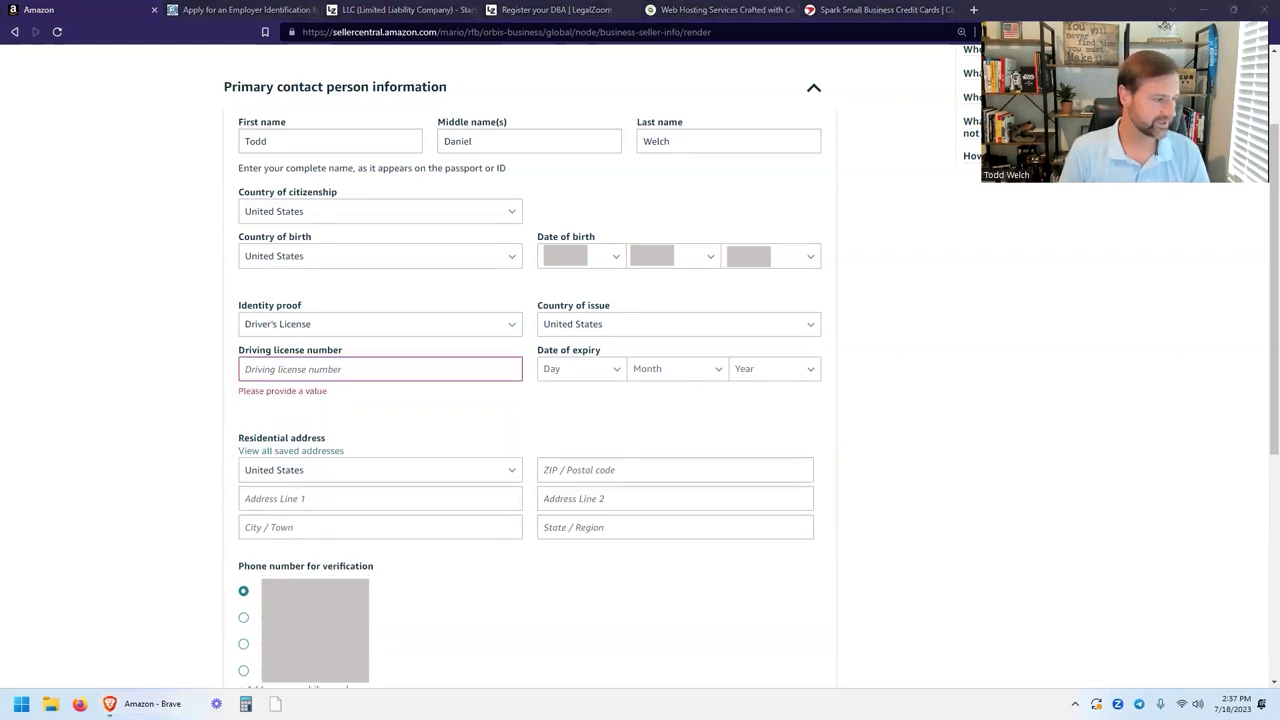
pyautogui.hotkey('ctrl', 'v')
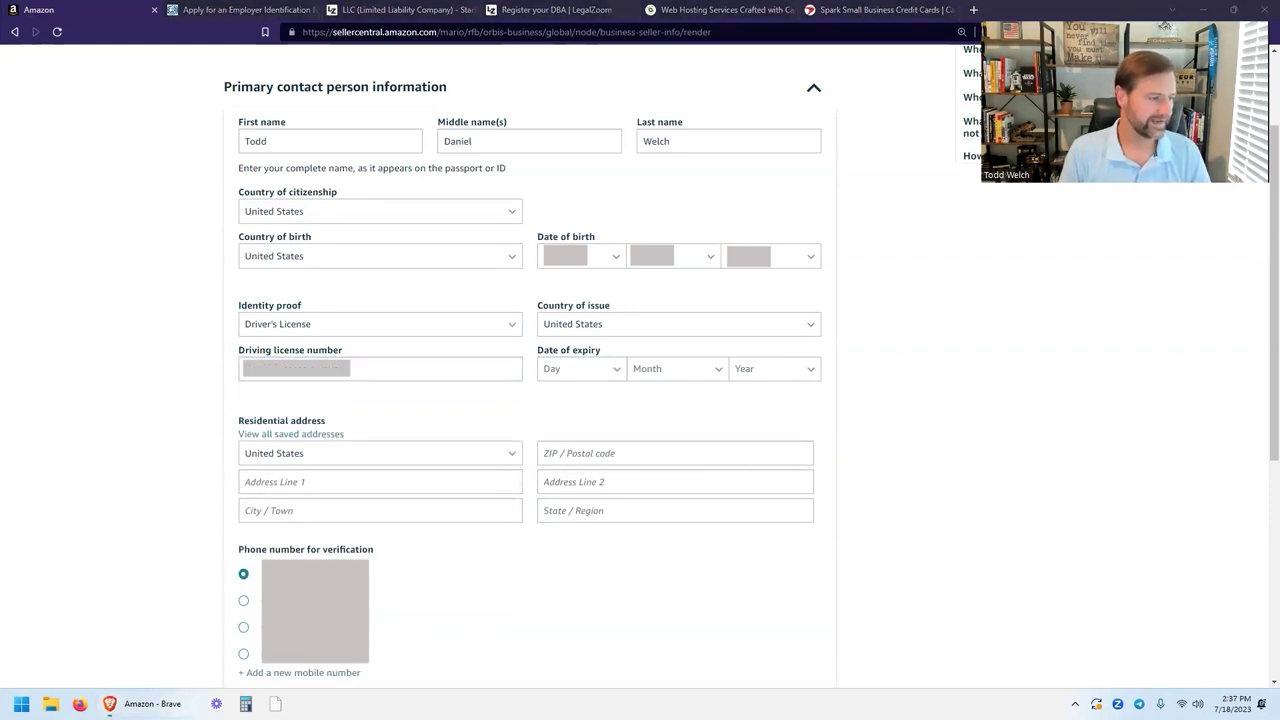
# Set the driver's license expiry day and year.
pyautogui.click(590, 371)
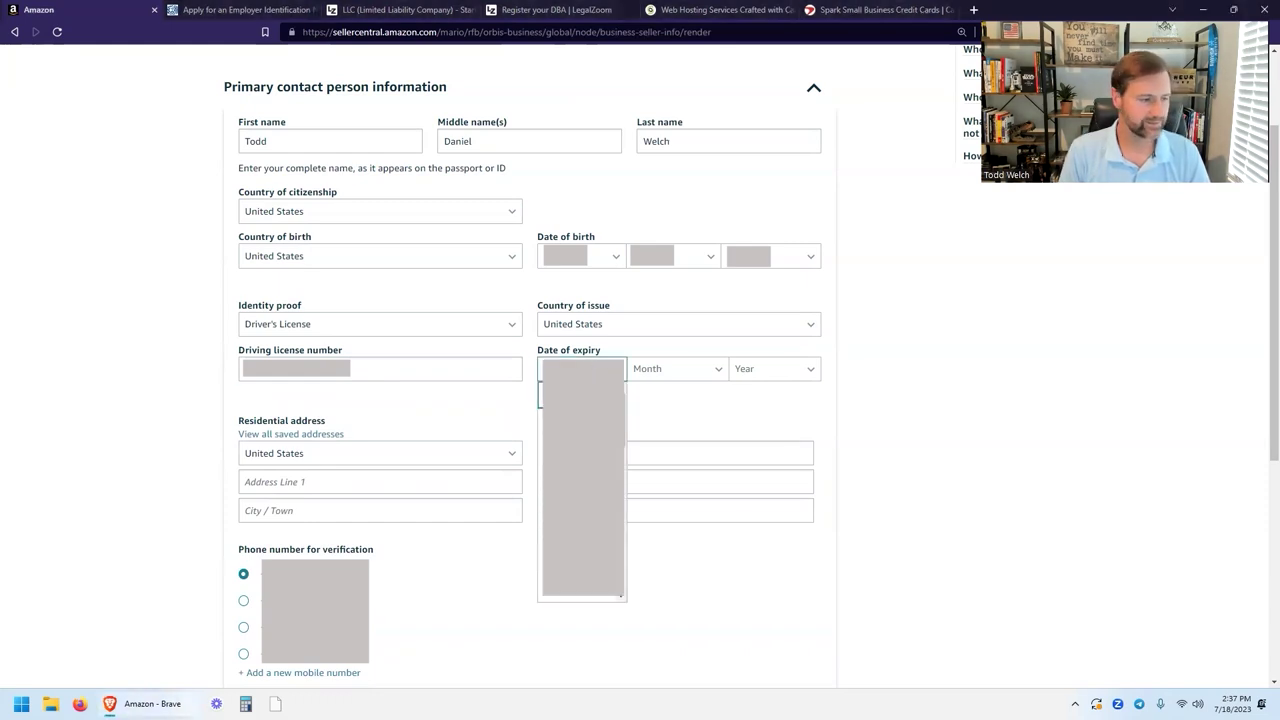
pyautogui.click(553, 498)
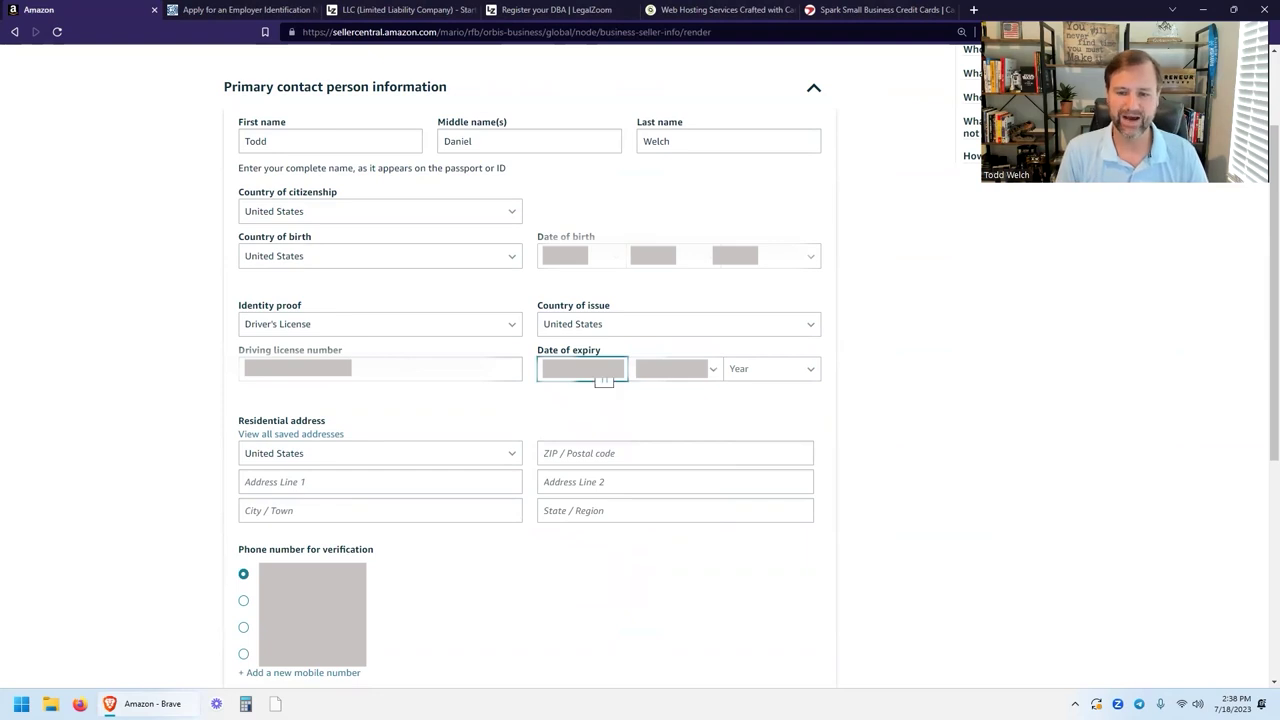
pyautogui.click(770, 369)
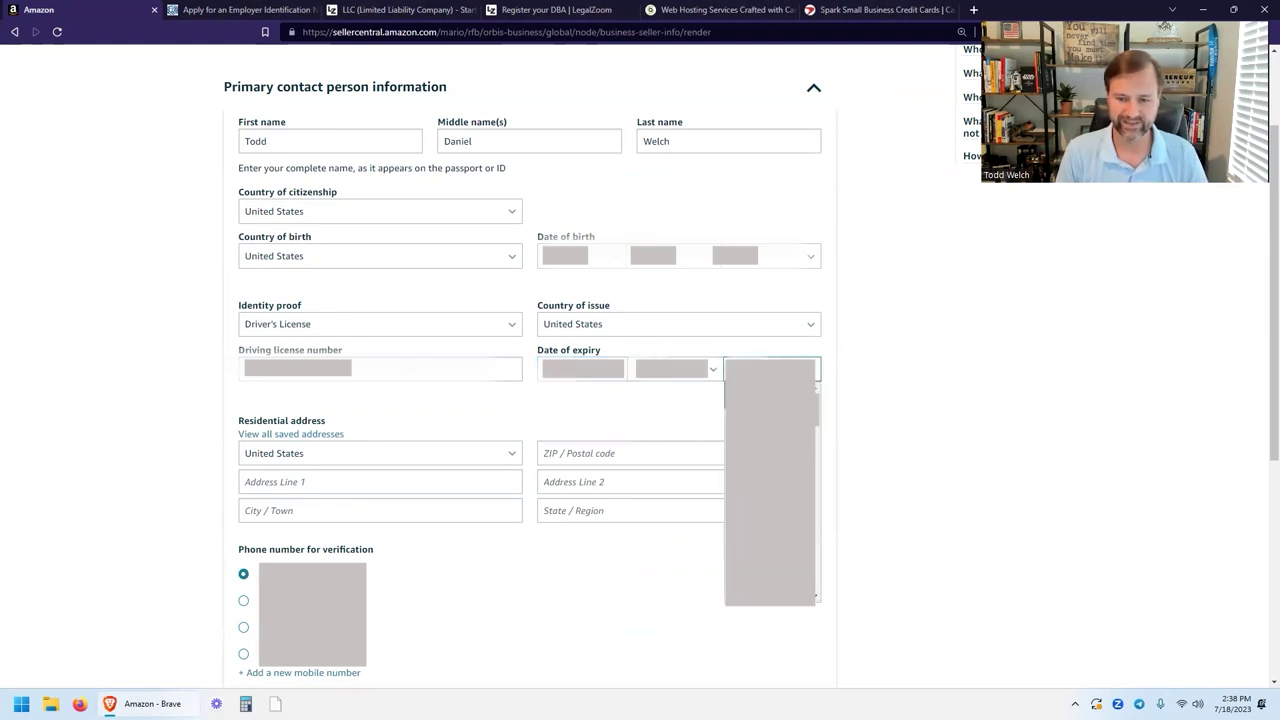
pyautogui.scroll(-2, 770, 480)
pyautogui.scroll(-2, 770, 480)
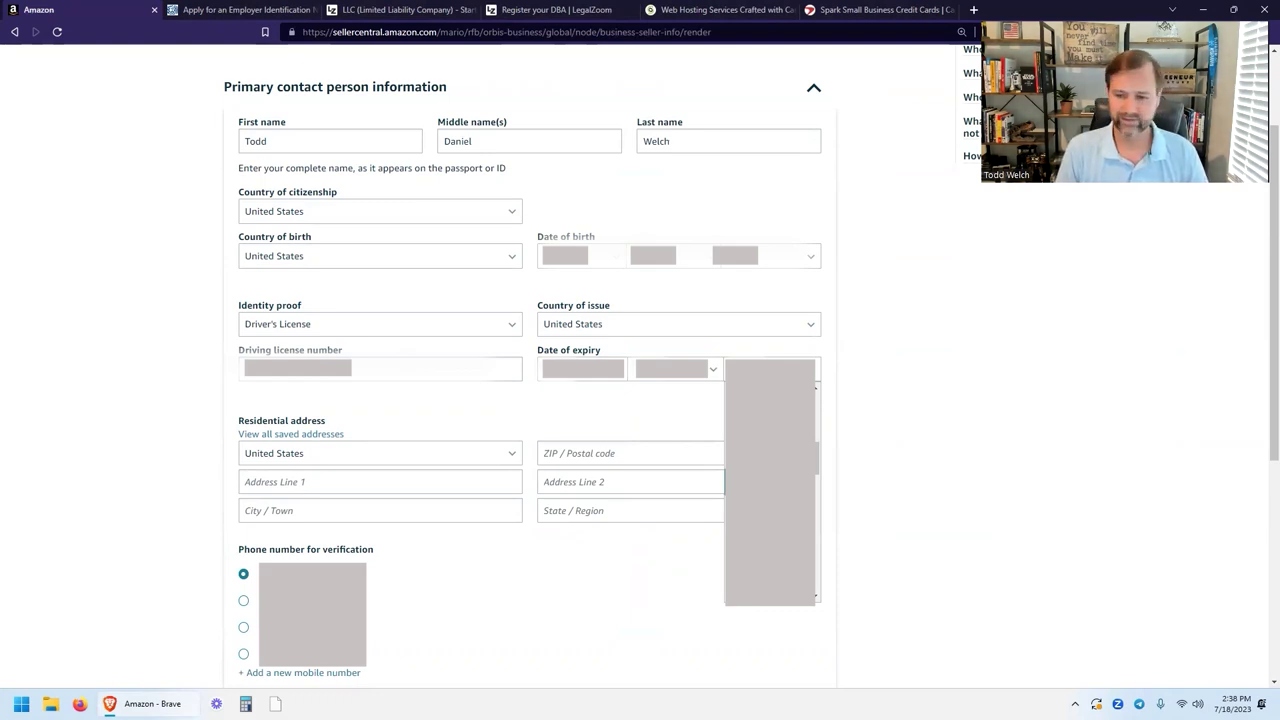
pyautogui.scroll(1, 770, 480)
pyautogui.scroll(1, 770, 480)
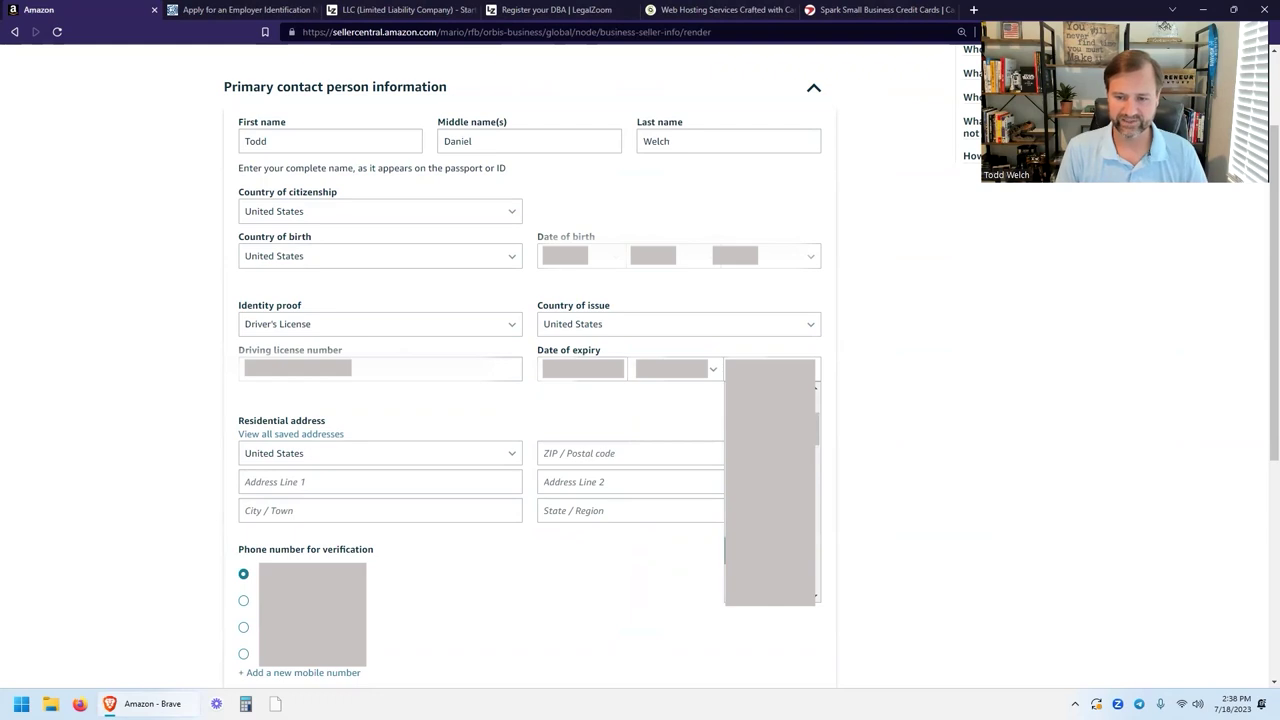
pyautogui.click(770, 480)
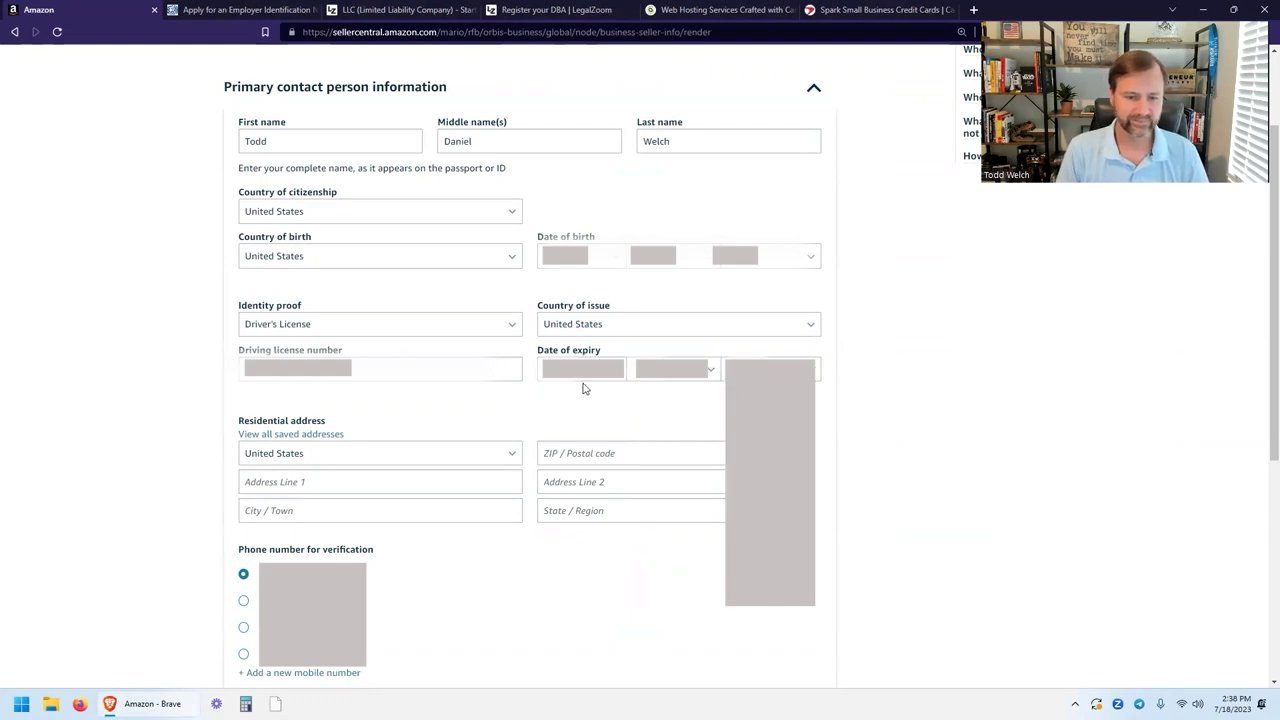
pyautogui.scroll(-1, 386, 400)
pyautogui.scroll(-1, 491, 346)
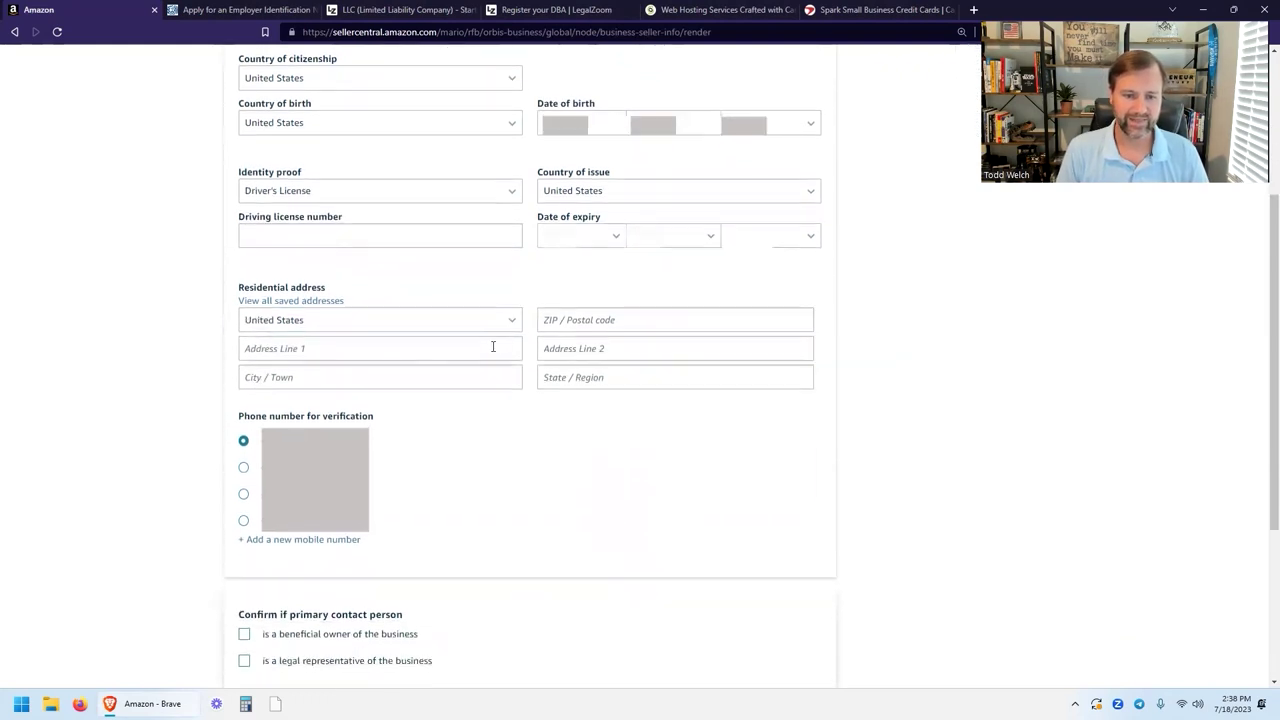
pyautogui.scroll(-1, 423, 289)
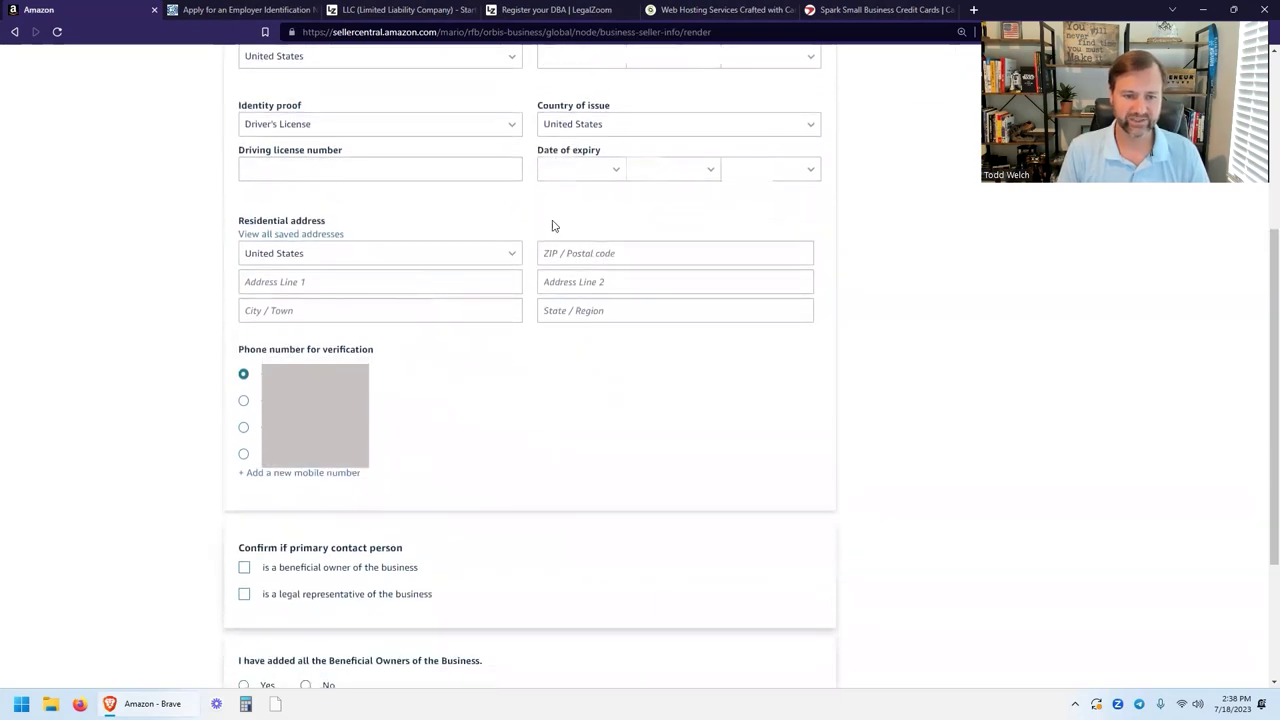
# Enter the residential ZIP code, street address, city and state, and select the third phone number.
pyautogui.click(606, 253)
pyautogui.write('00000')
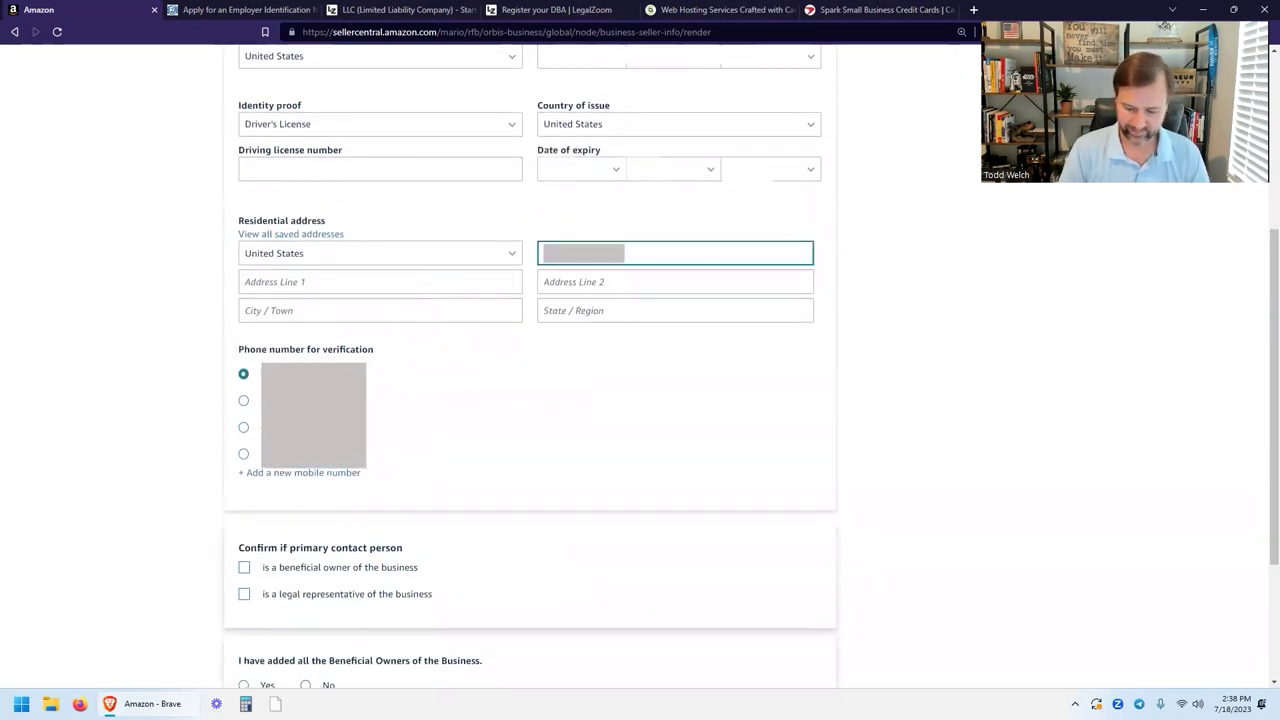
pyautogui.press('Tab')
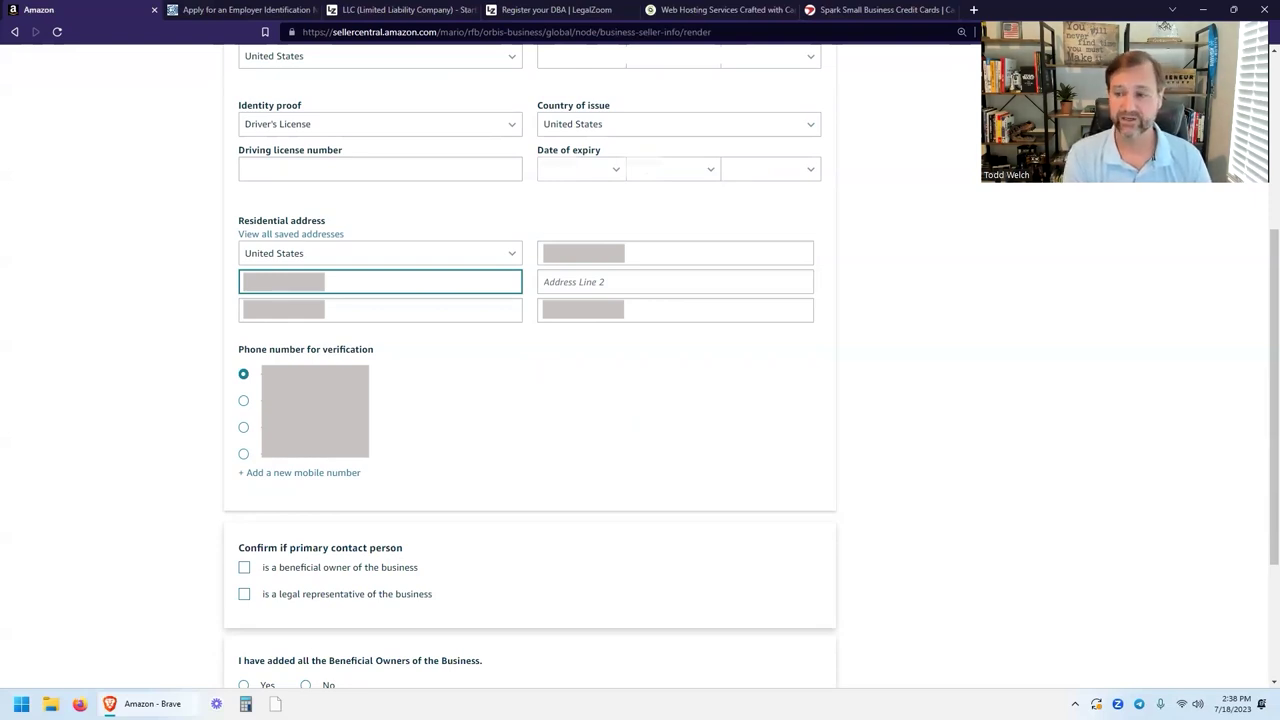
pyautogui.click(675, 281)
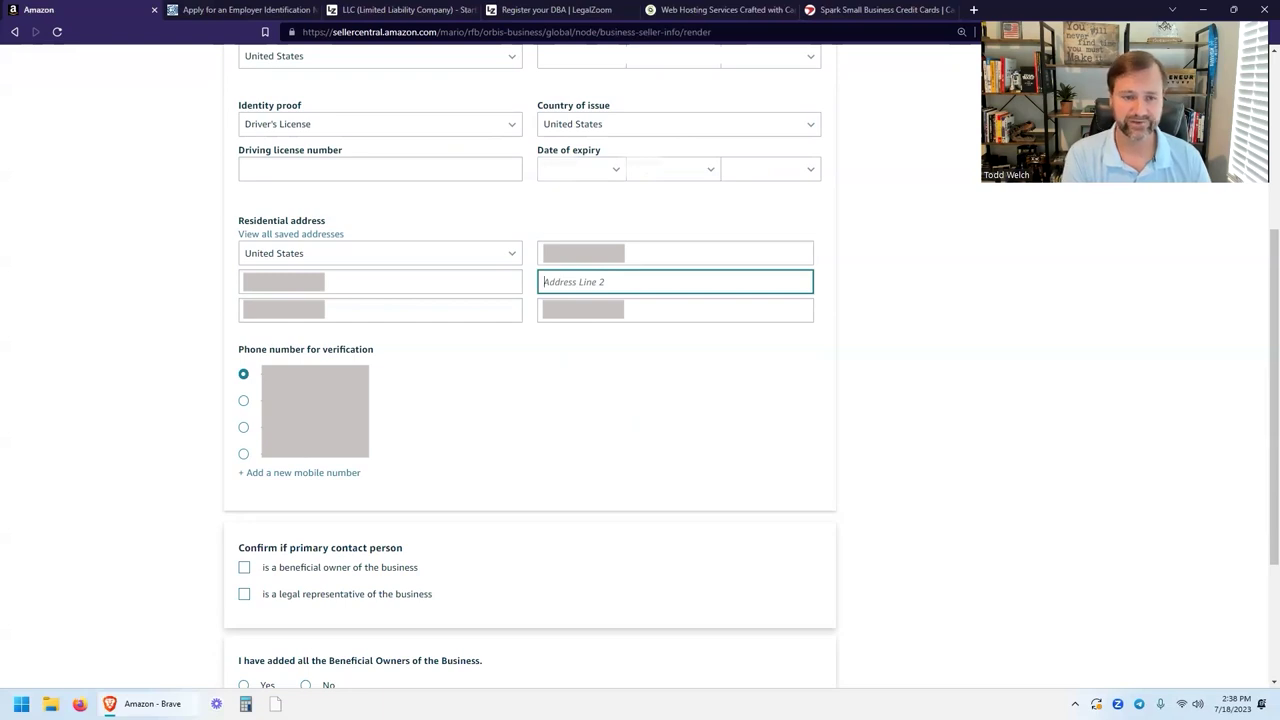
pyautogui.click(380, 309)
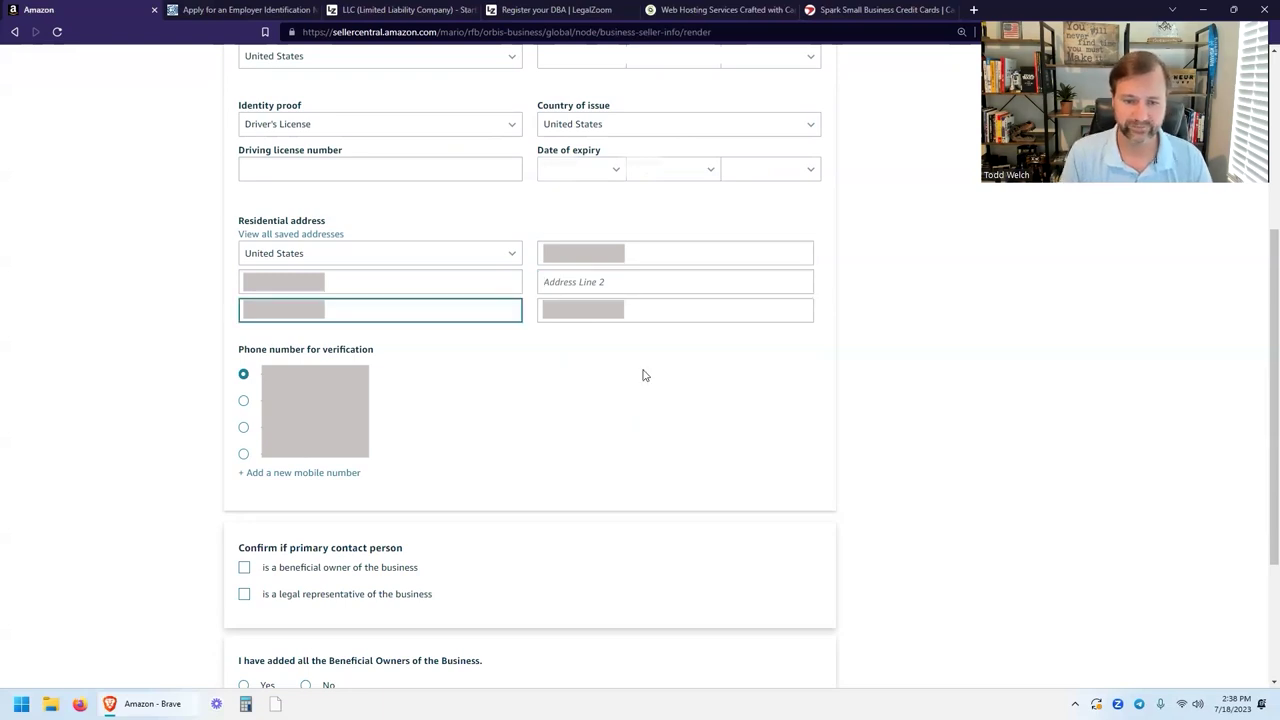
pyautogui.press('Tab')
pyautogui.scroll(-3, 643, 374)
pyautogui.press('Down')
pyautogui.press('Down')
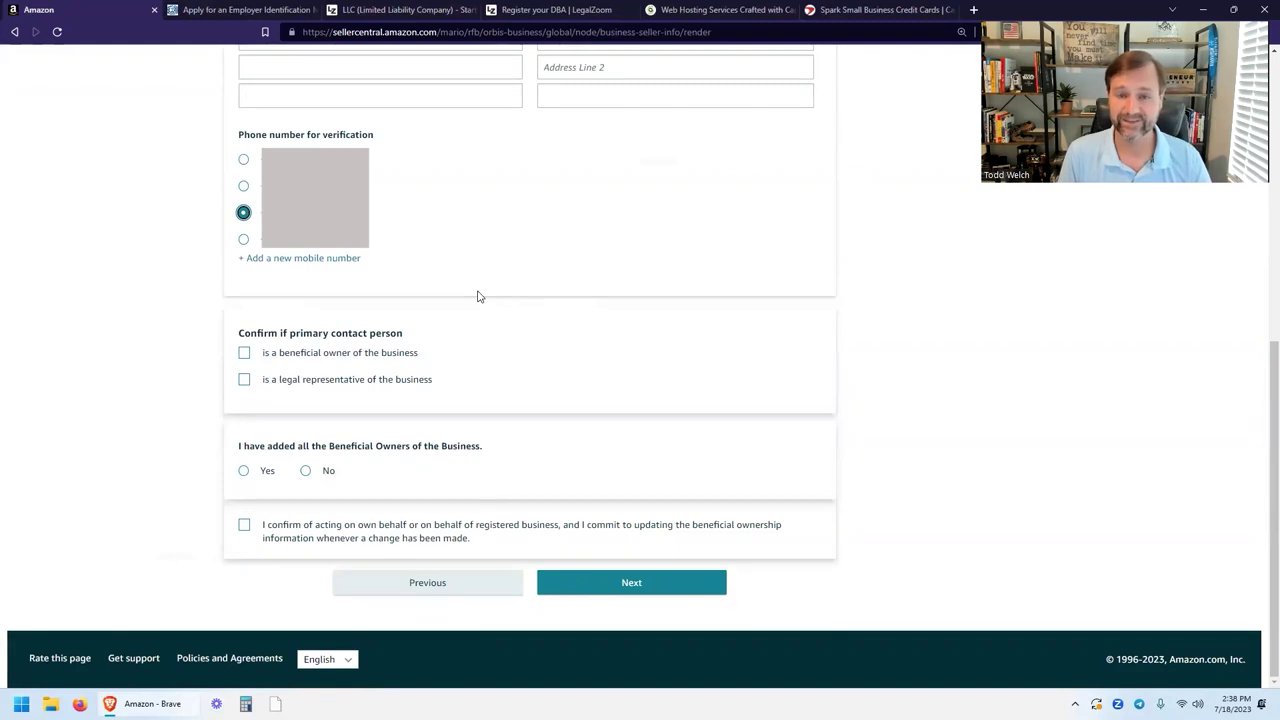
# Mark the contact as beneficial owner and legal representative, answer Yes to all owners added, confirm, and submit.
pyautogui.click(322, 358)
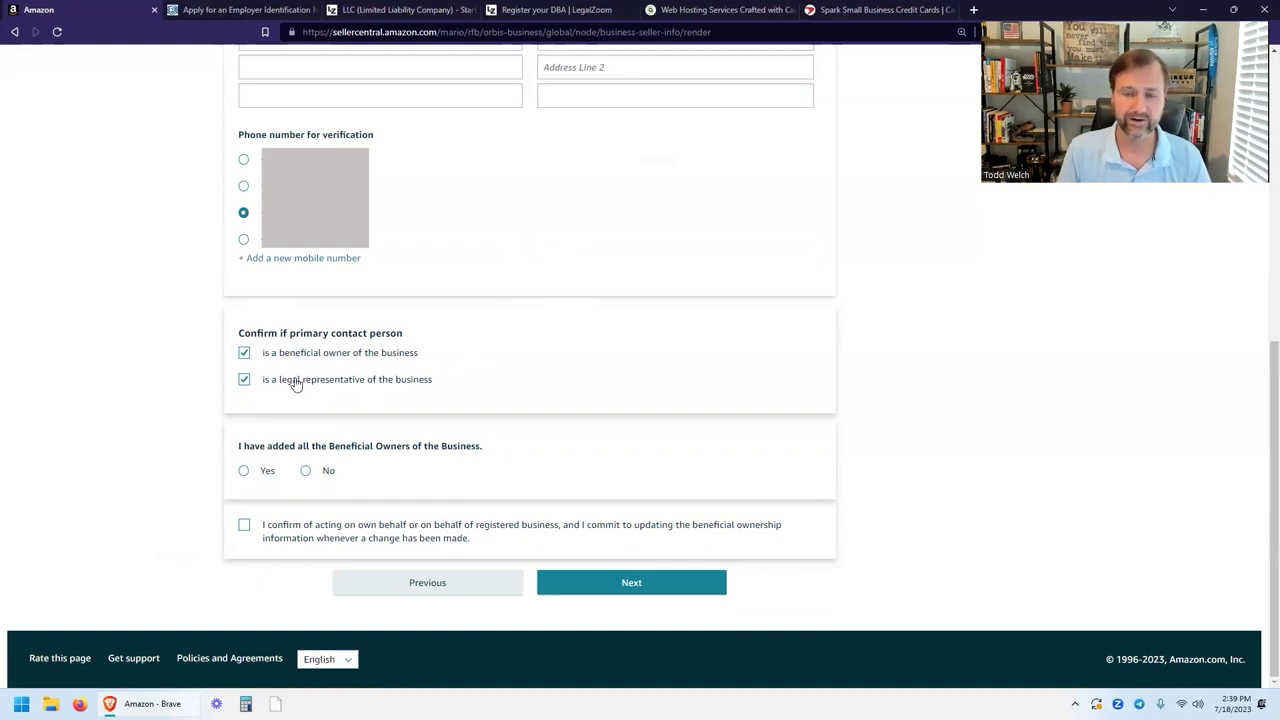
pyautogui.click(268, 359)
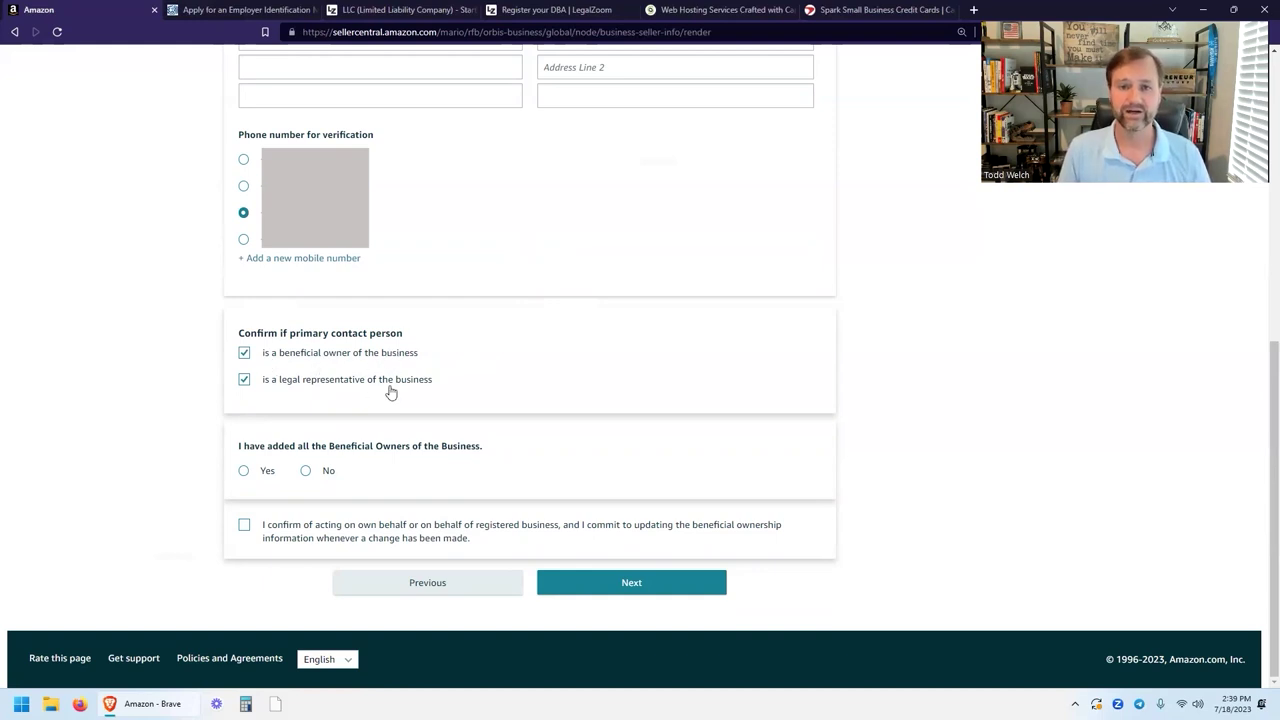
pyautogui.click(244, 471)
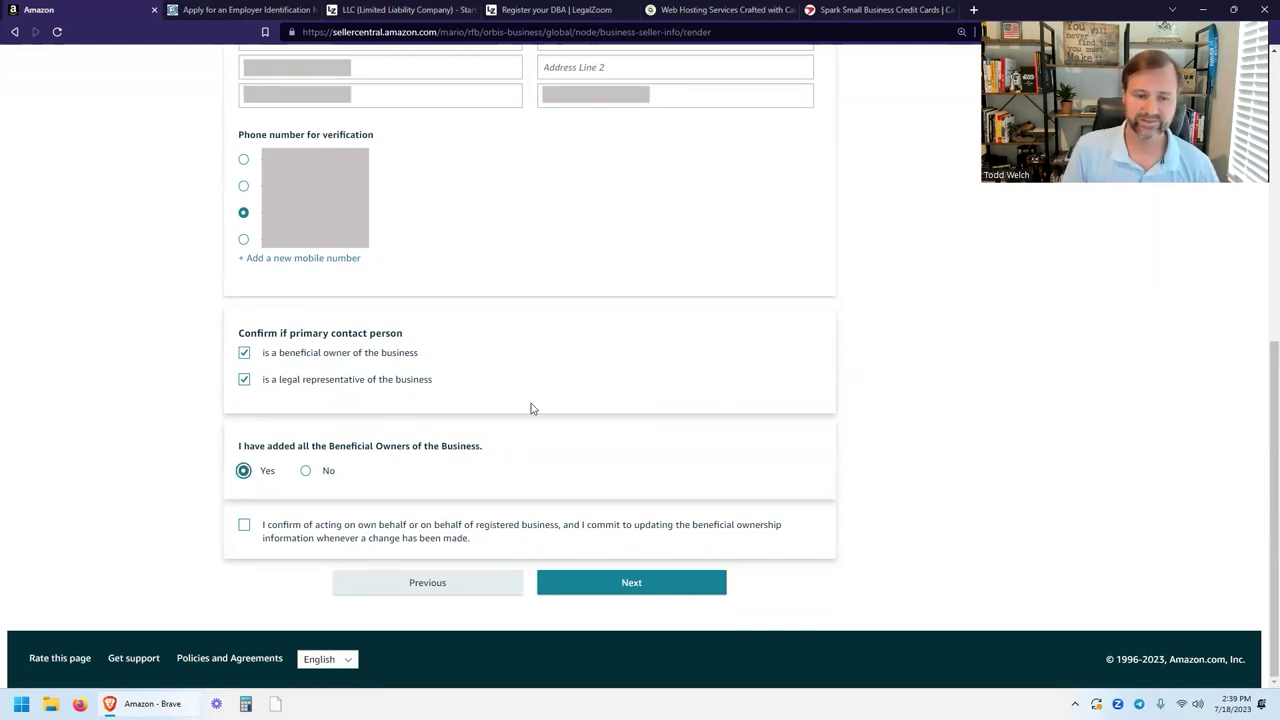
pyautogui.click(306, 471)
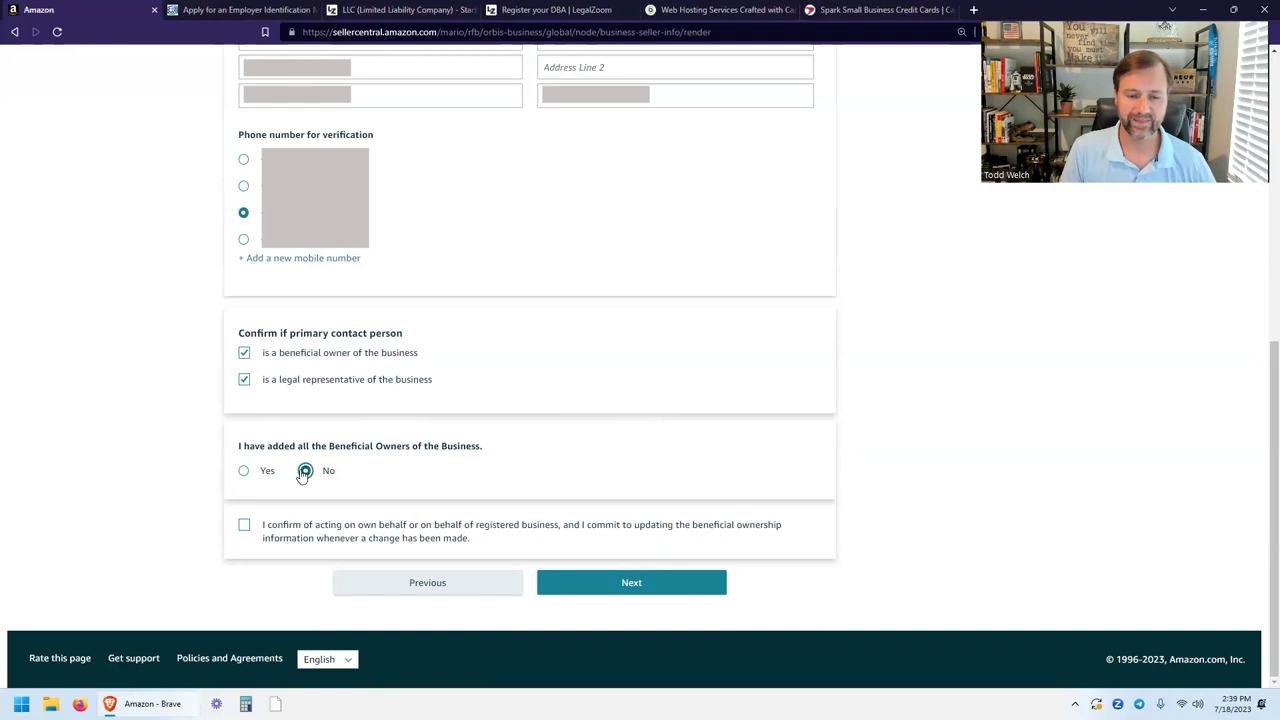
pyautogui.scroll(5, 530, 400)
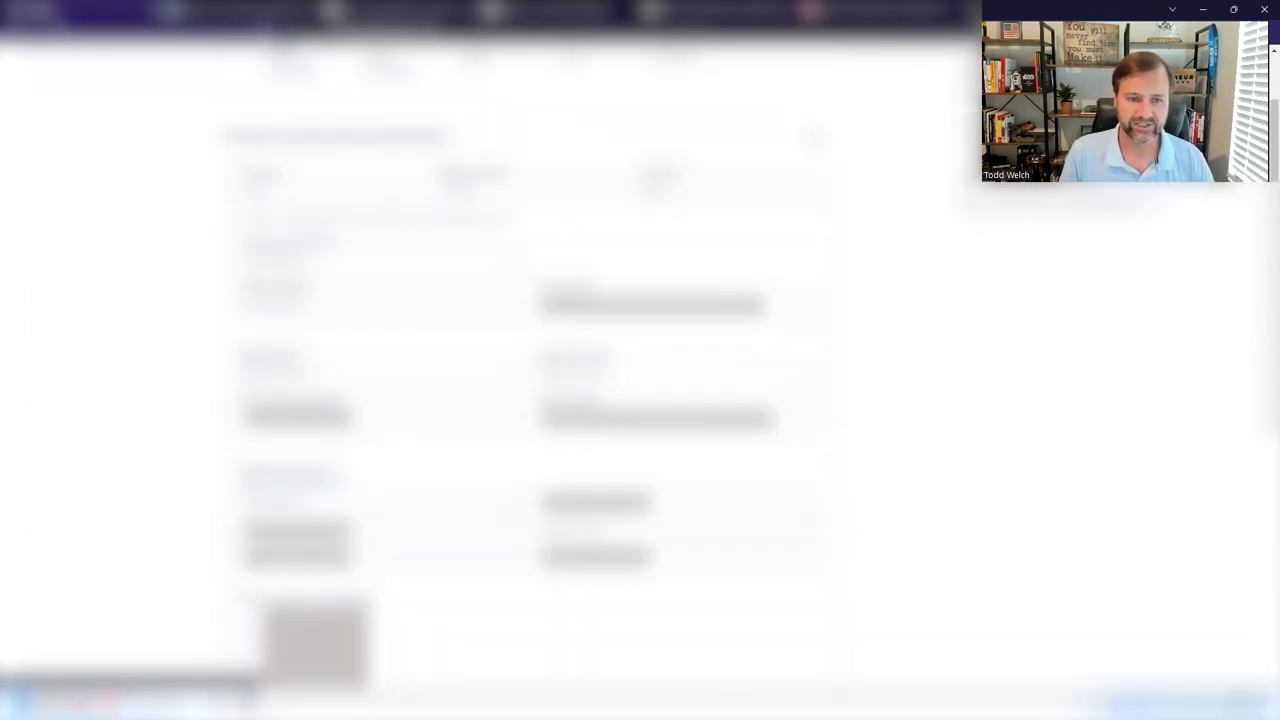
pyautogui.scroll(-10, 434, 406)
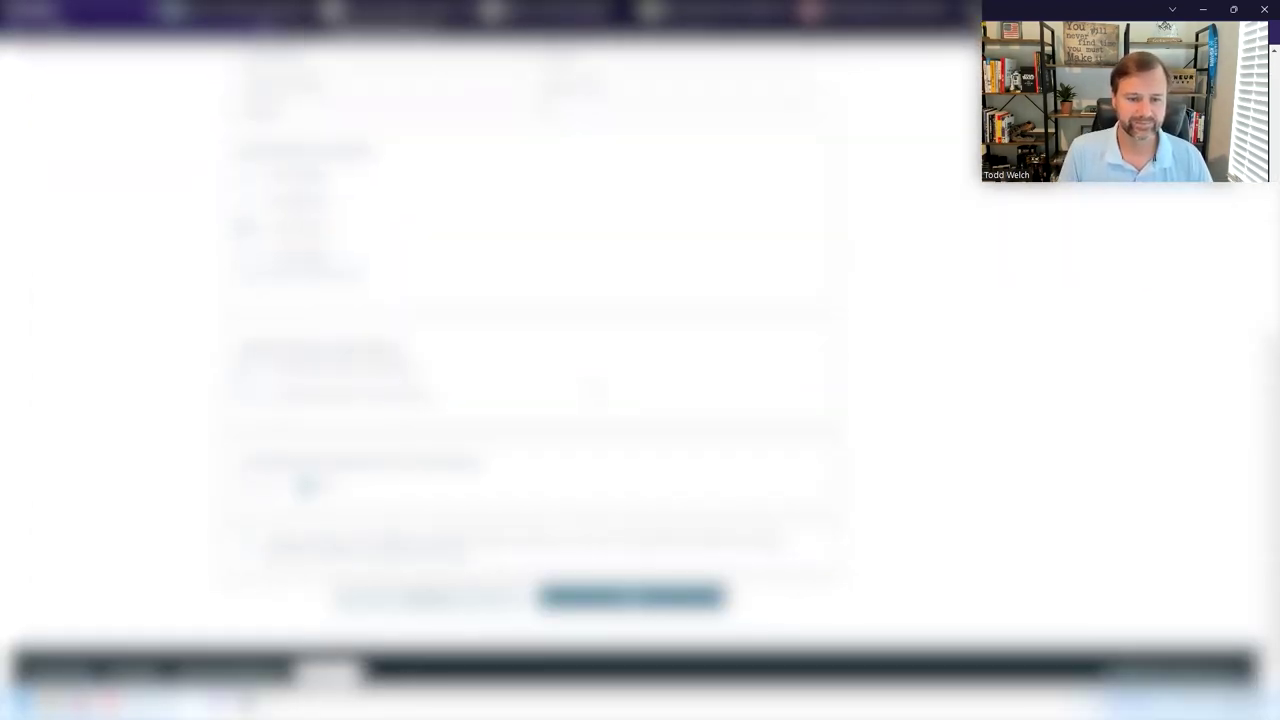
pyautogui.click(244, 486)
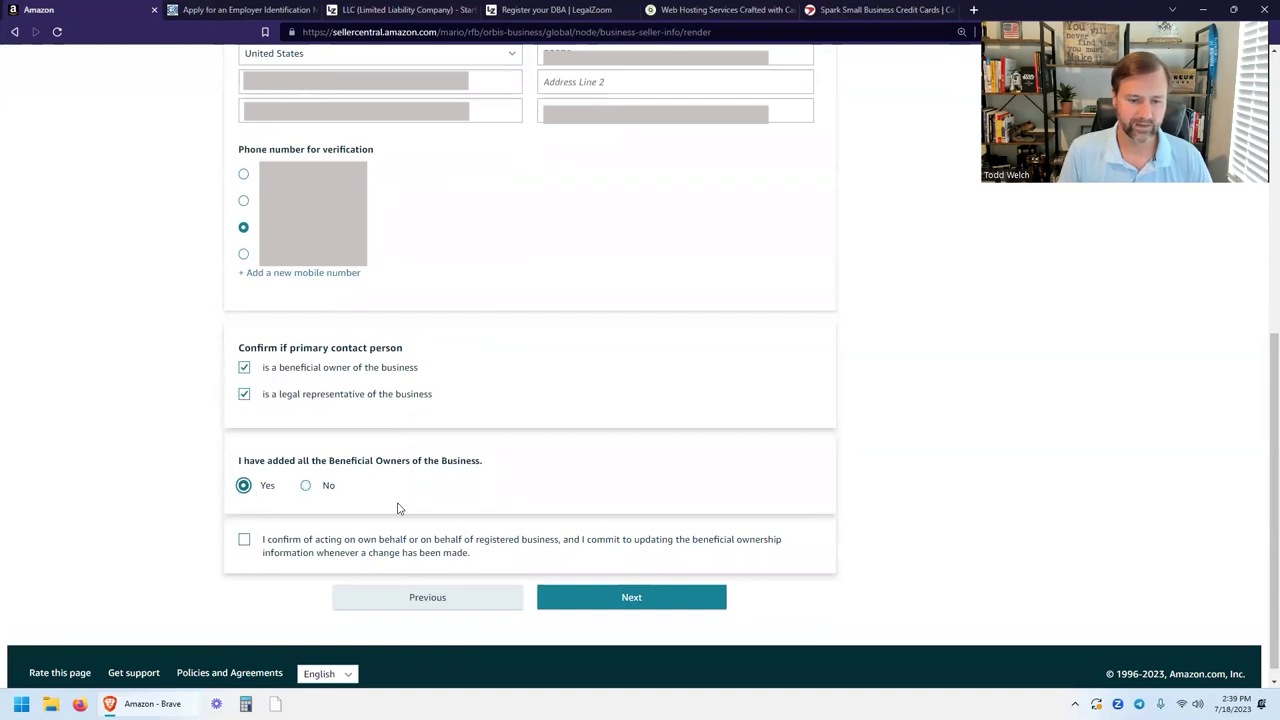
pyautogui.click(244, 540)
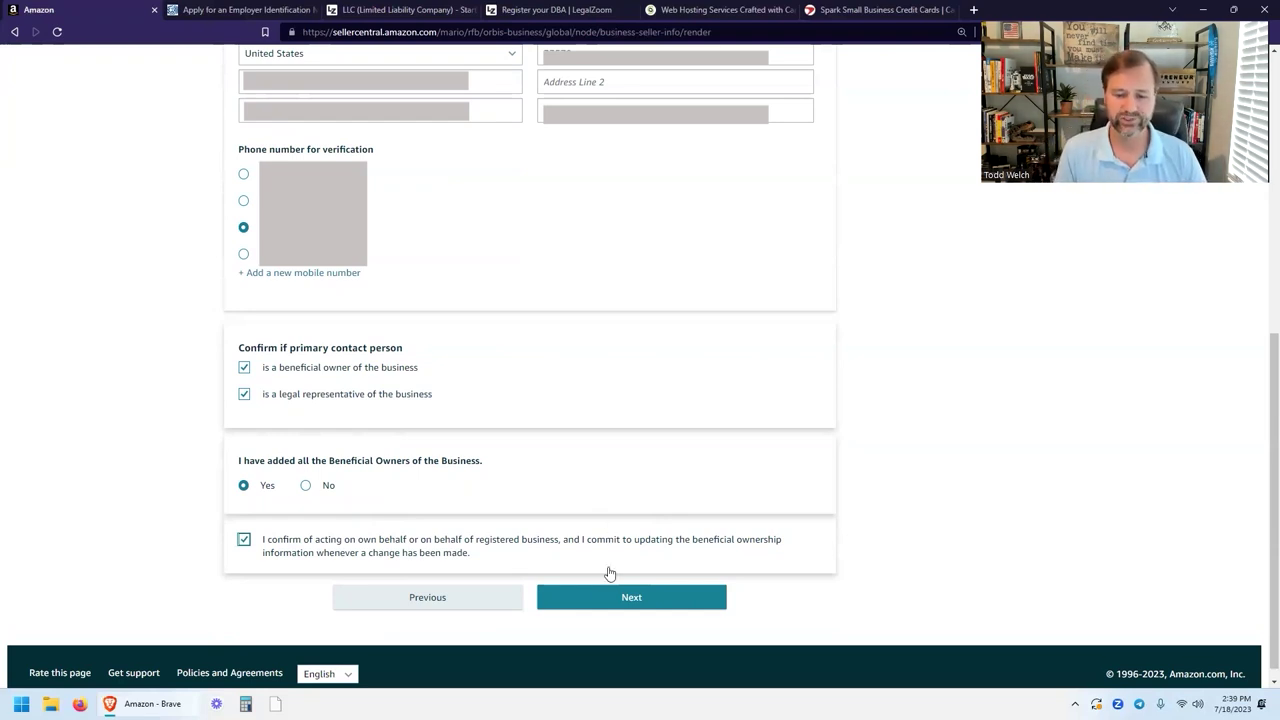
pyautogui.click(625, 598)
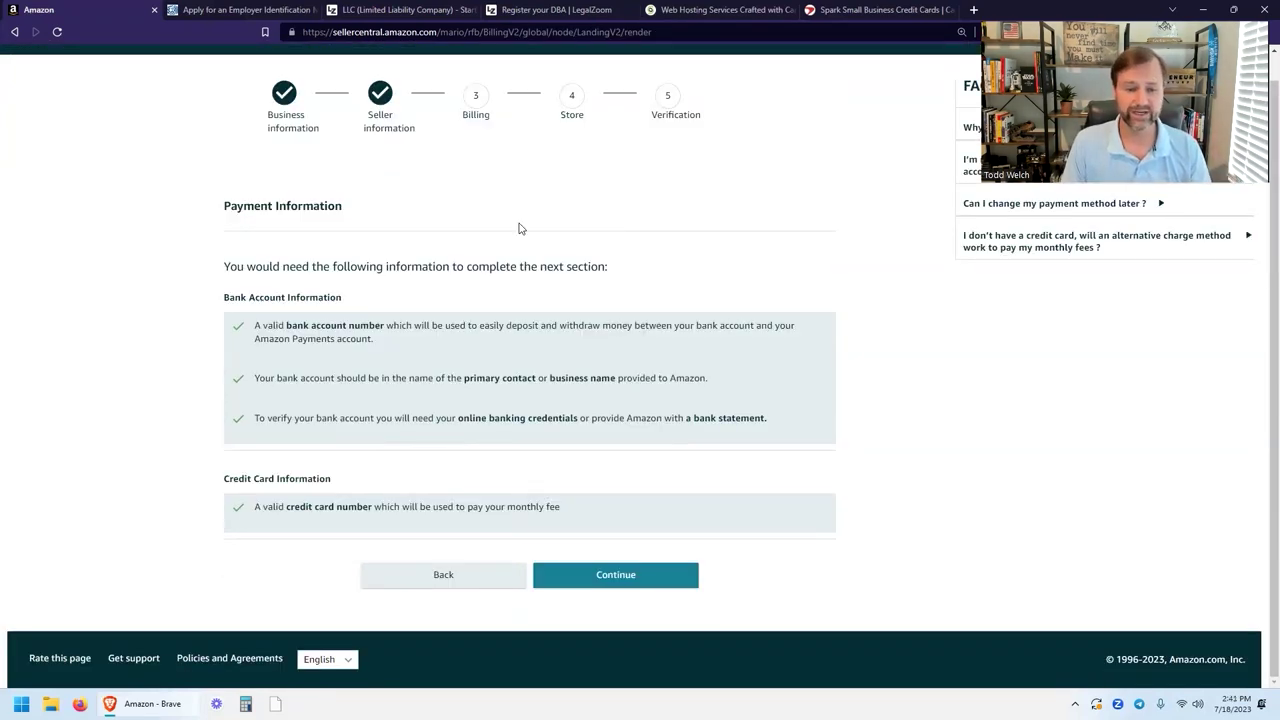
# Highlight the bank account, online banking, bank statement and credit card requirements, then continue.
pyautogui.moveTo(285, 323); pyautogui.dragTo(370, 327)
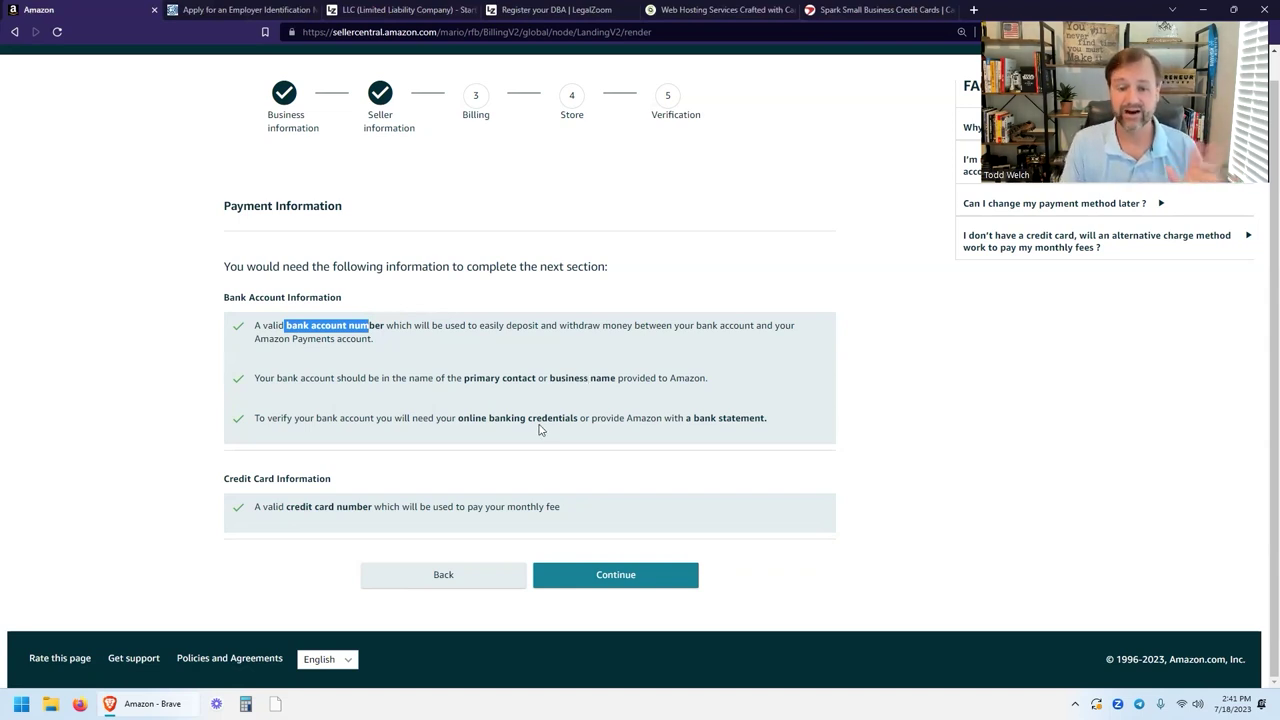
pyautogui.moveTo(458, 418); pyautogui.dragTo(572, 432)
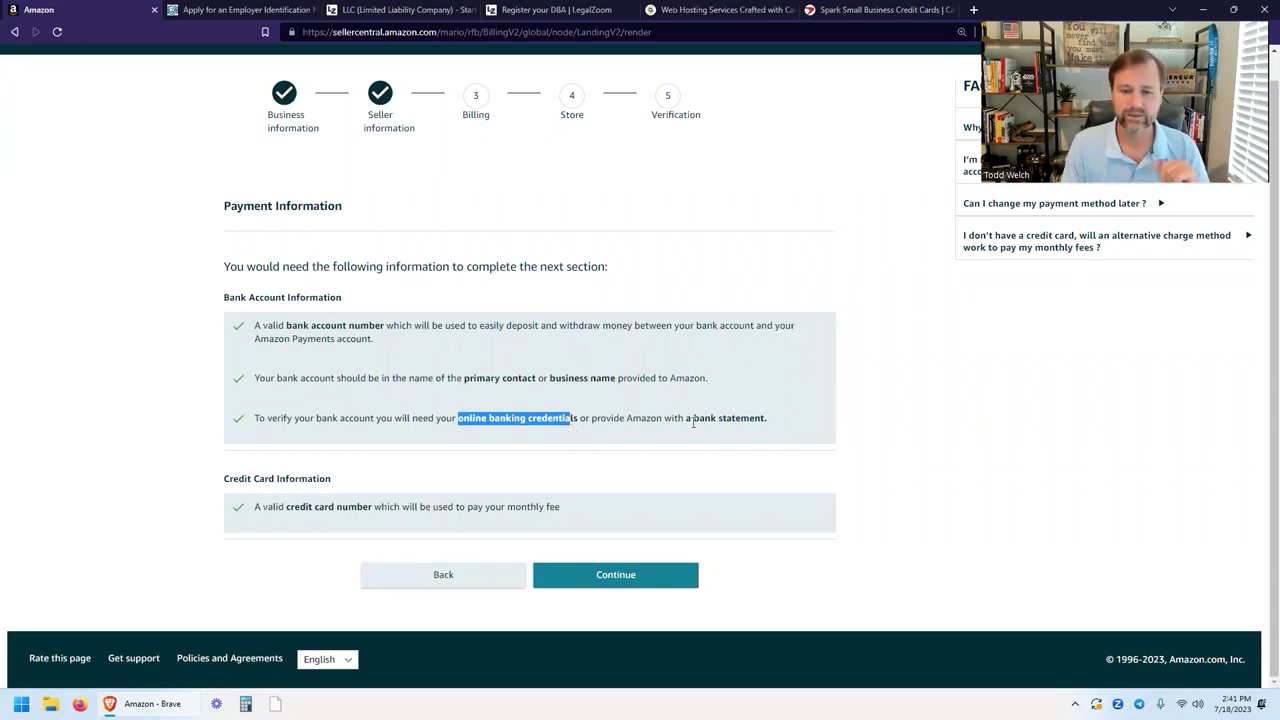
pyautogui.moveTo(692, 418); pyautogui.dragTo(764, 418)
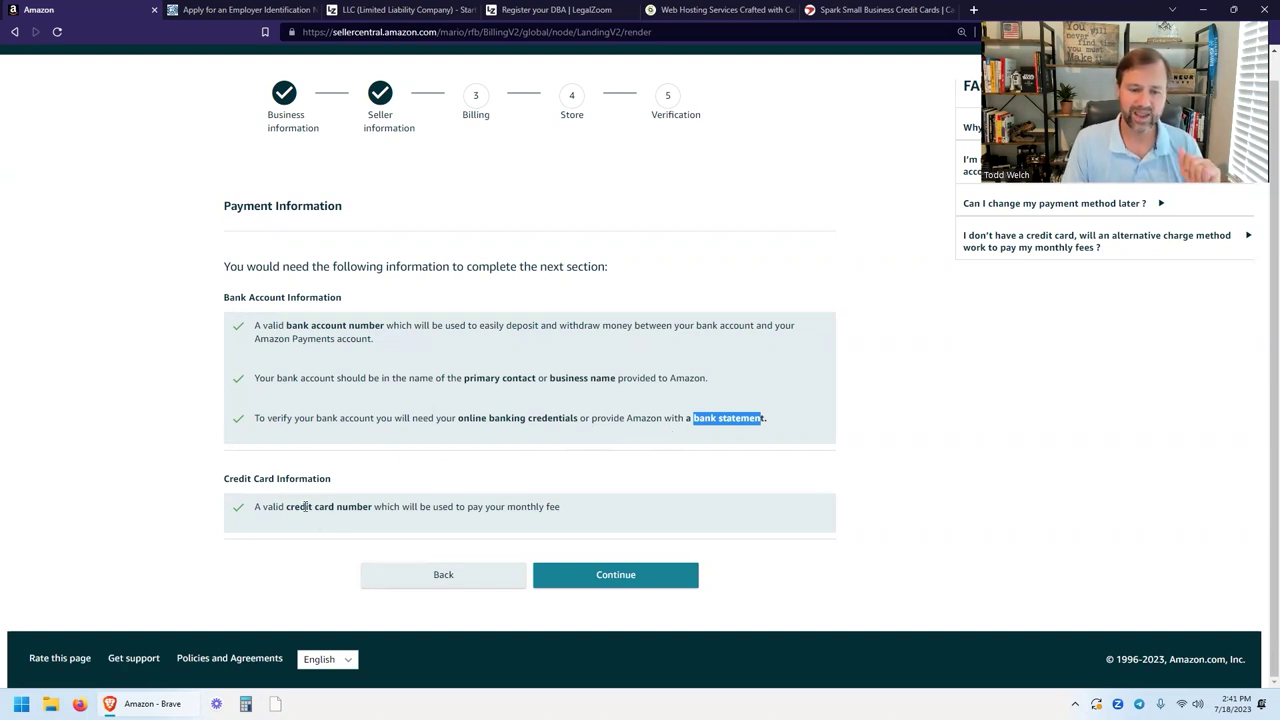
pyautogui.moveTo(305, 507); pyautogui.dragTo(366, 511)
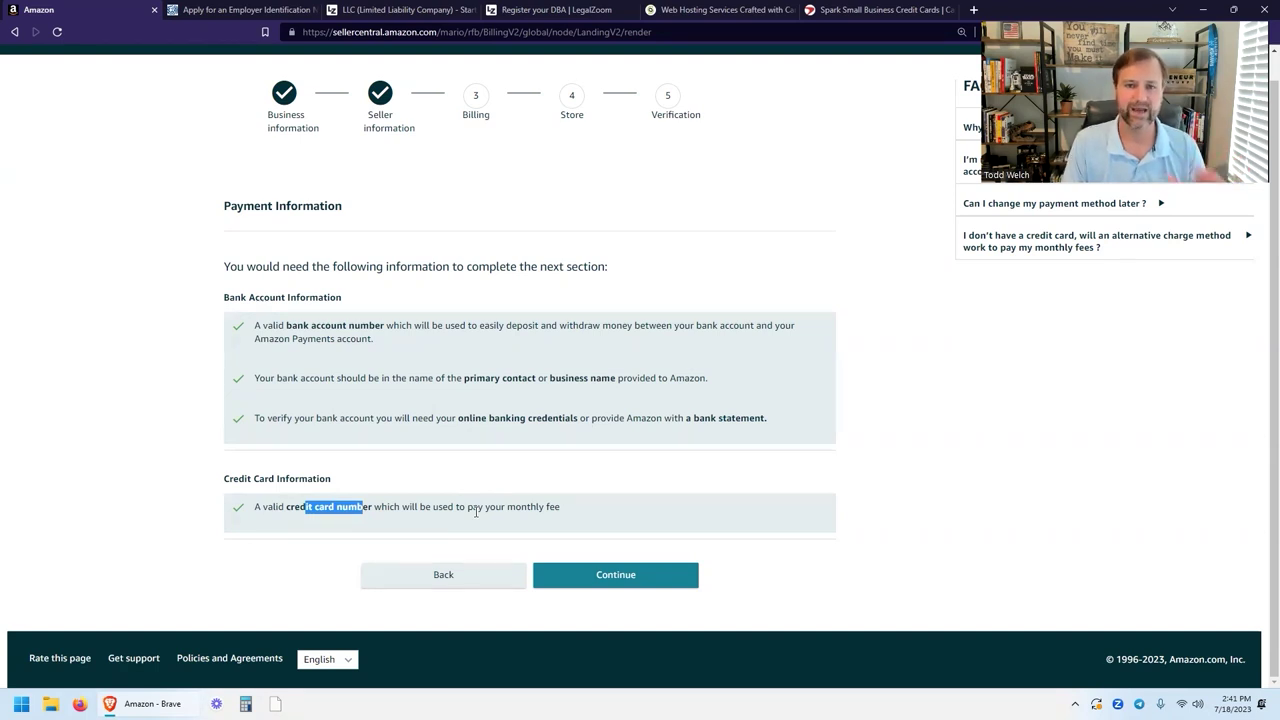
pyautogui.click(645, 578)
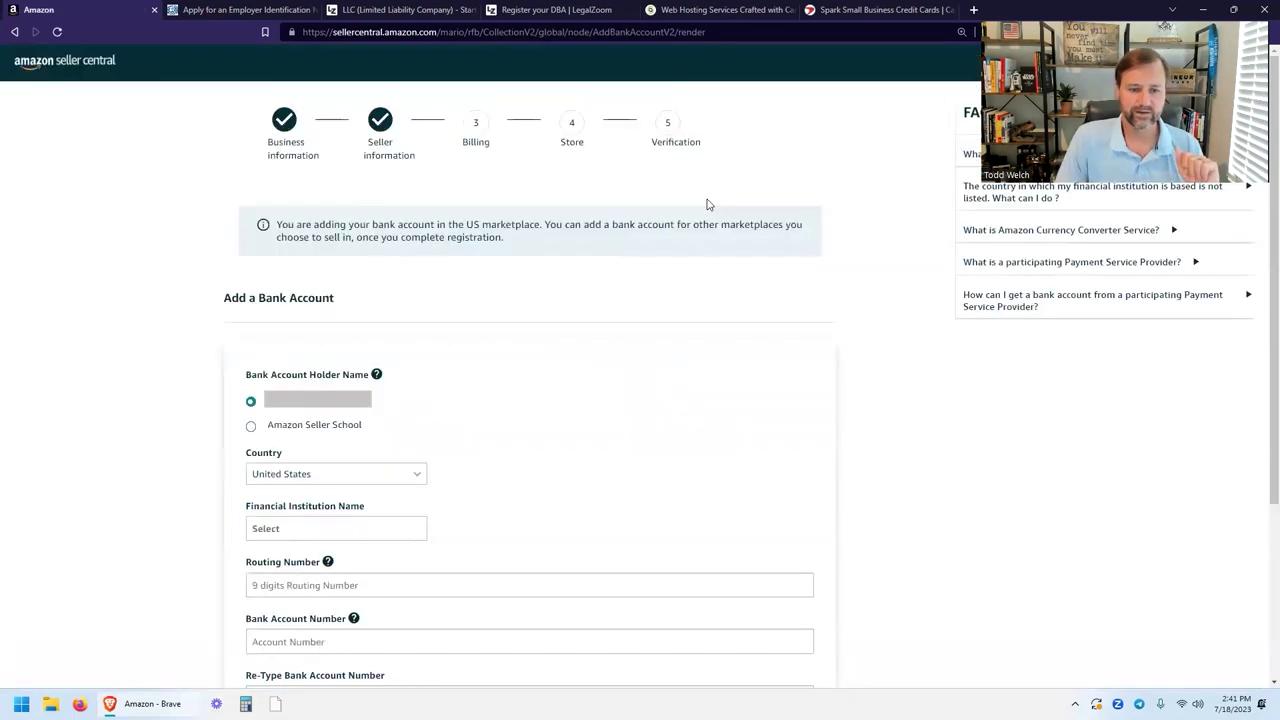
# Search the financial institution list and choose Others.
pyautogui.scroll(-1, 727, 204)
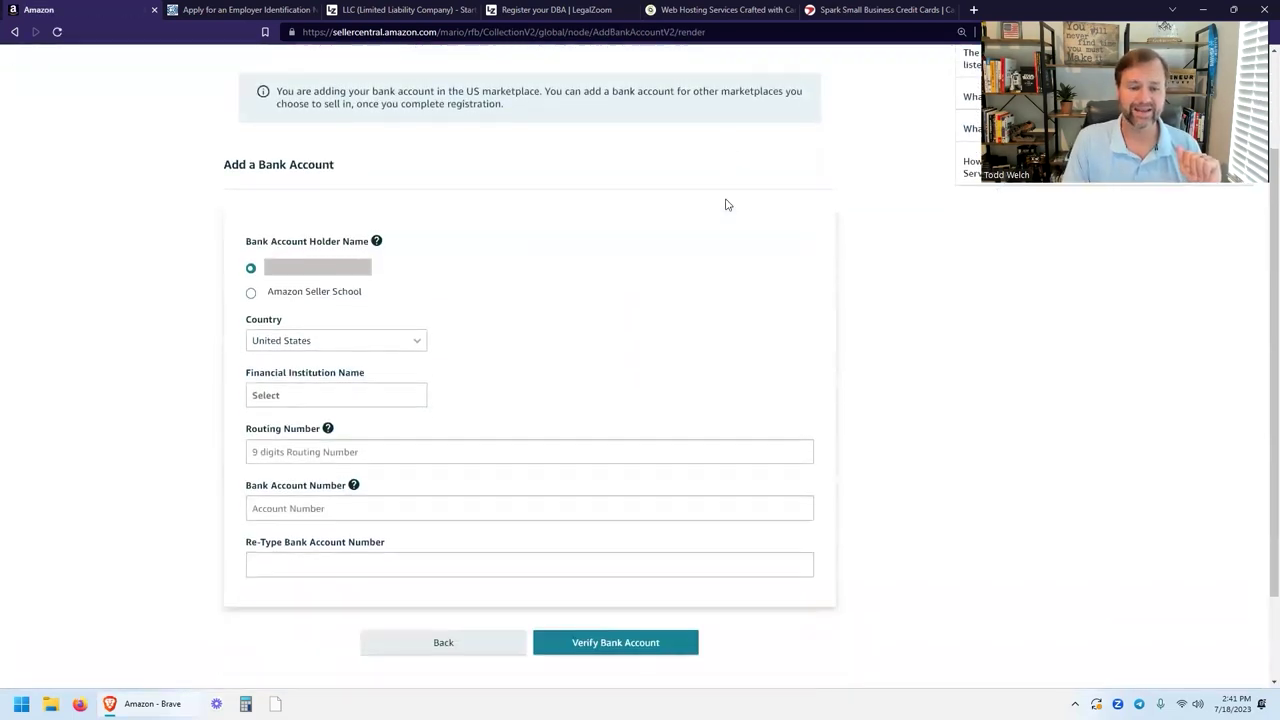
pyautogui.click(343, 398)
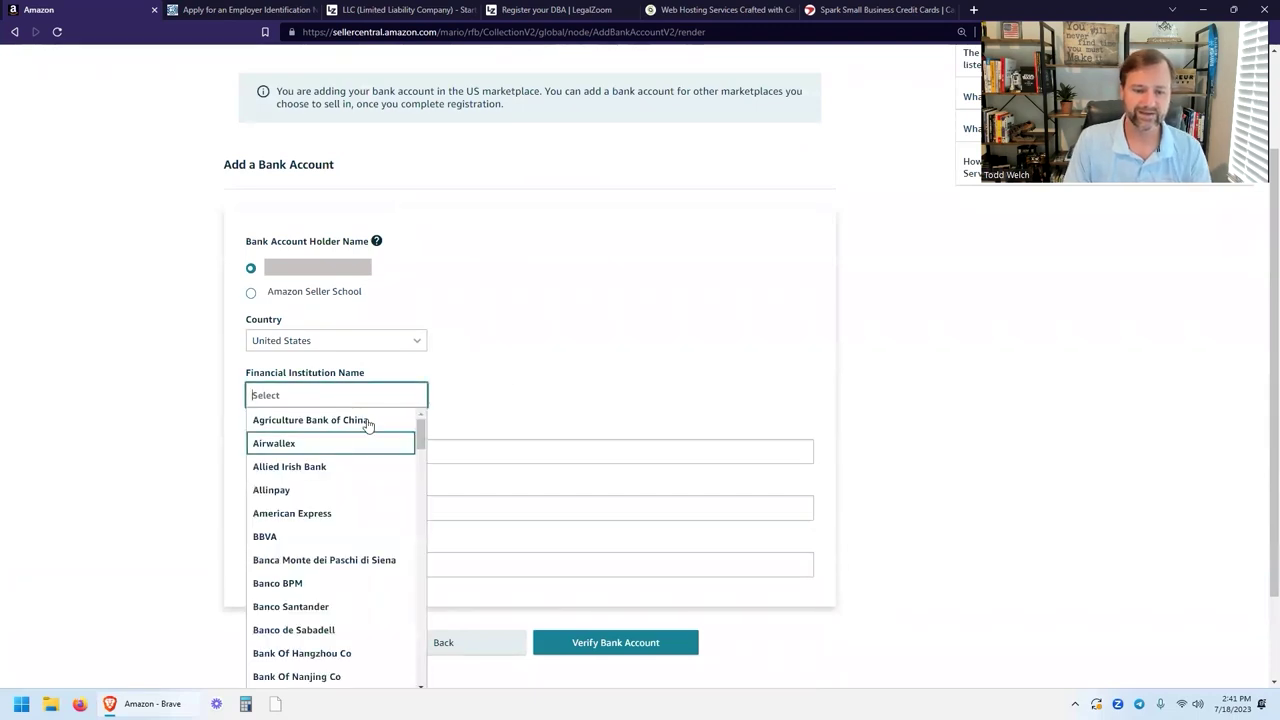
pyautogui.scroll(-1, 508, 374)
pyautogui.scroll(-1, 346, 400)
pyautogui.scroll(-3, 346, 400)
pyautogui.write('w')
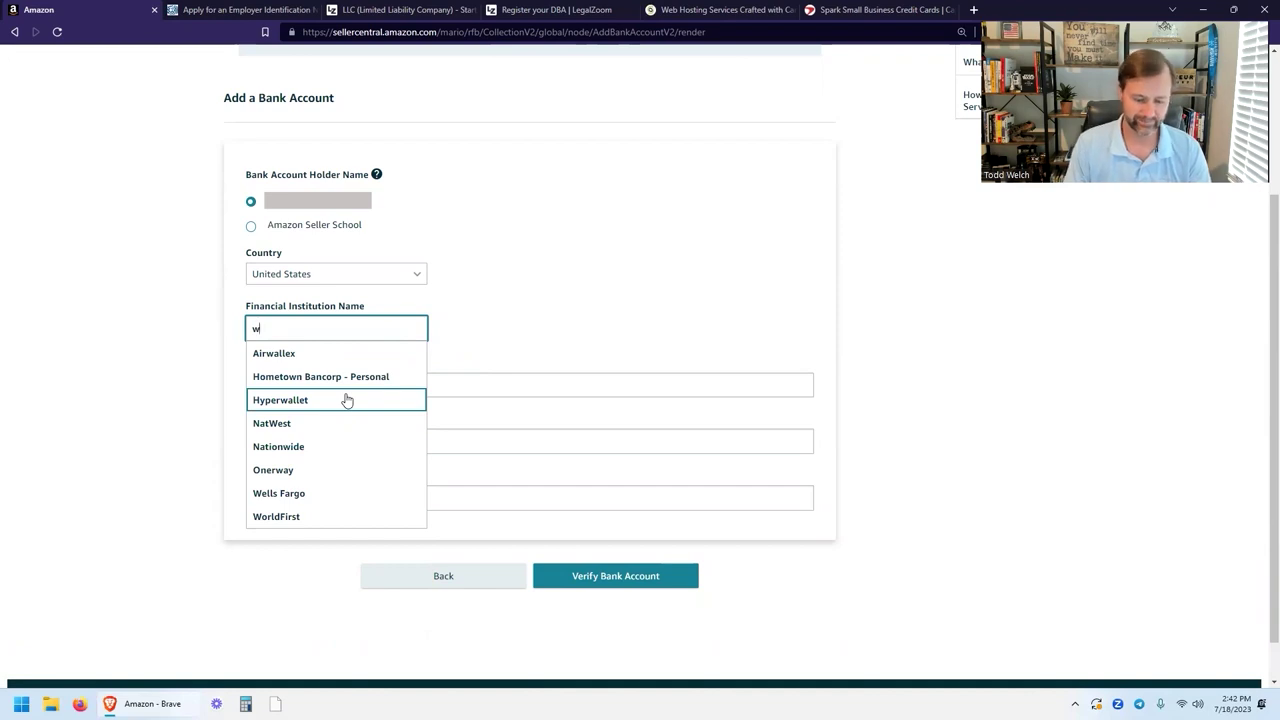
pyautogui.write('est')
pyautogui.press('BackSpace')
pyautogui.press('BackSpace')
pyautogui.press('BackSpace')
pyautogui.press('BackSpace')
pyautogui.scroll(-10, 346, 399)
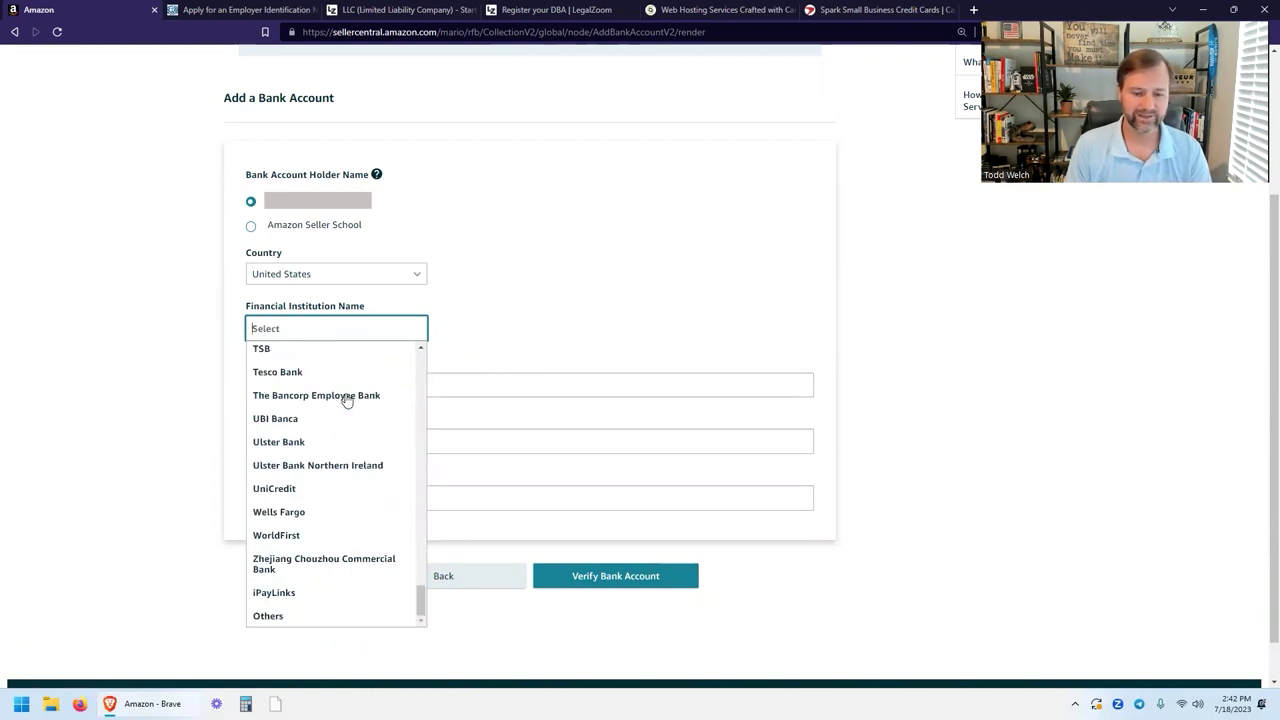
pyautogui.click(306, 614)
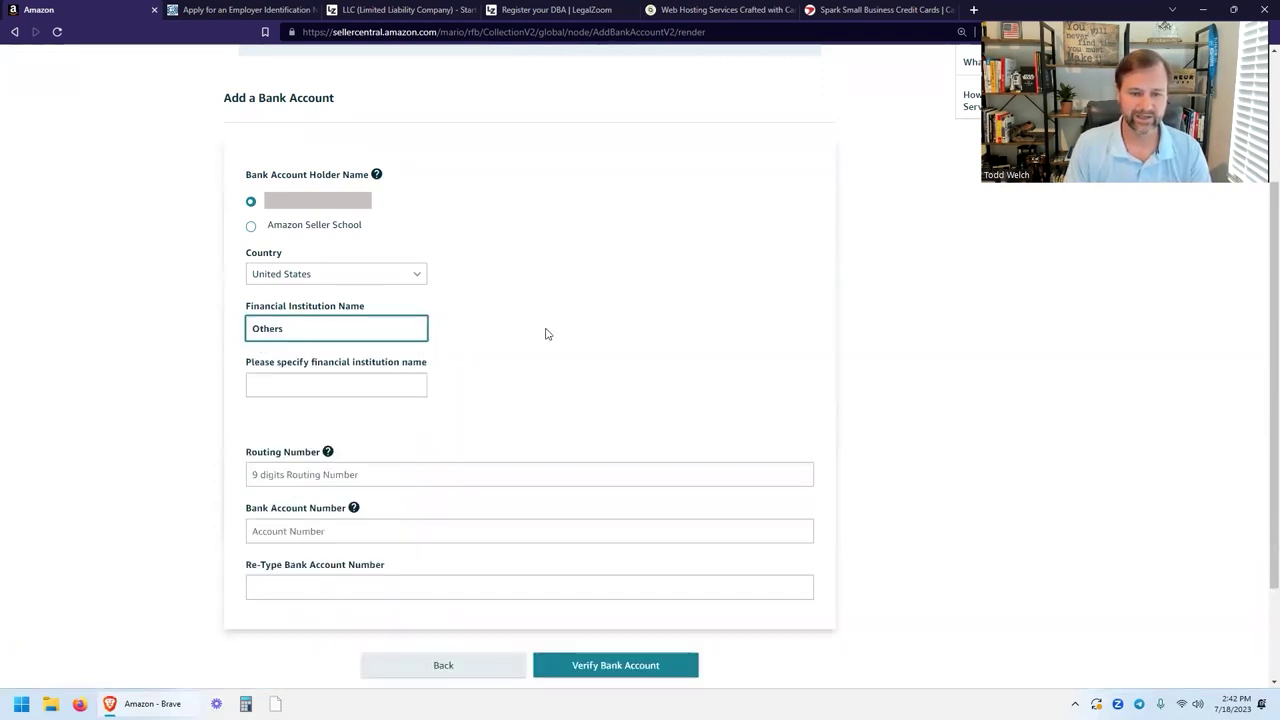
# Paste the bank's name into the specify field and move to Routing Number.
pyautogui.click(391, 384)
pyautogui.hotkey('ctrl', 'v')
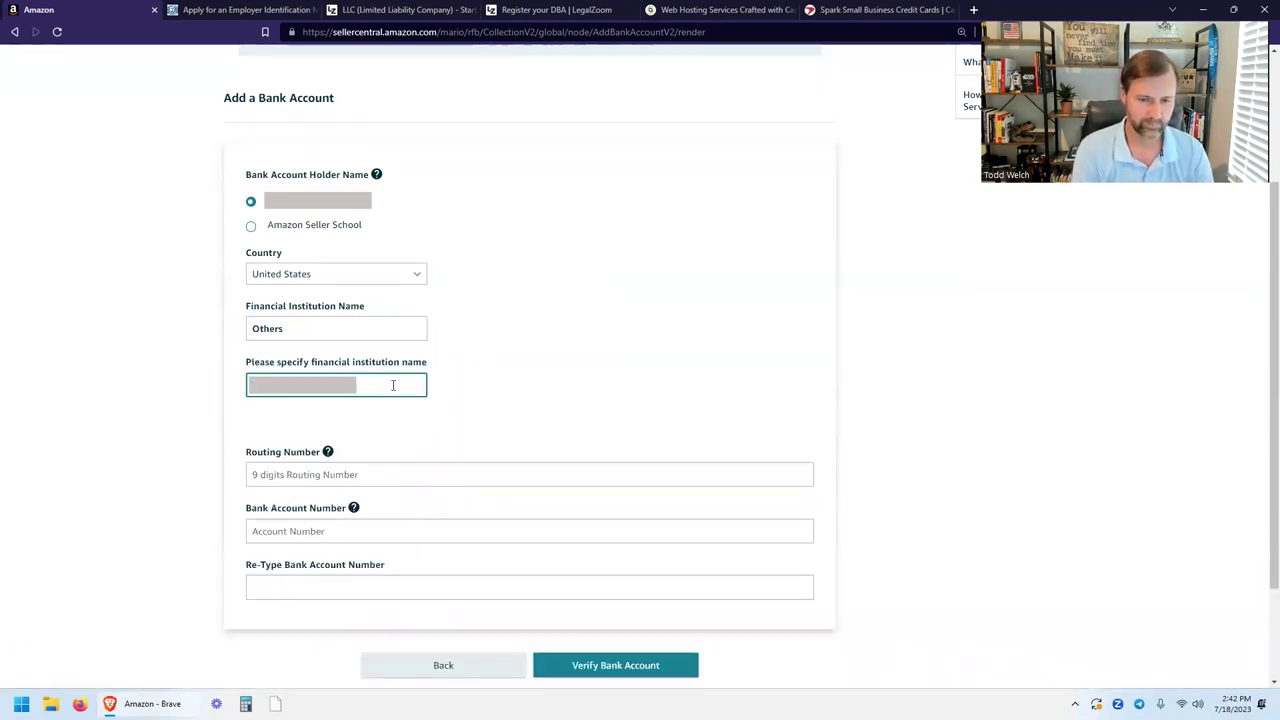
pyautogui.scroll(-2, 497, 386)
pyautogui.click(470, 340)
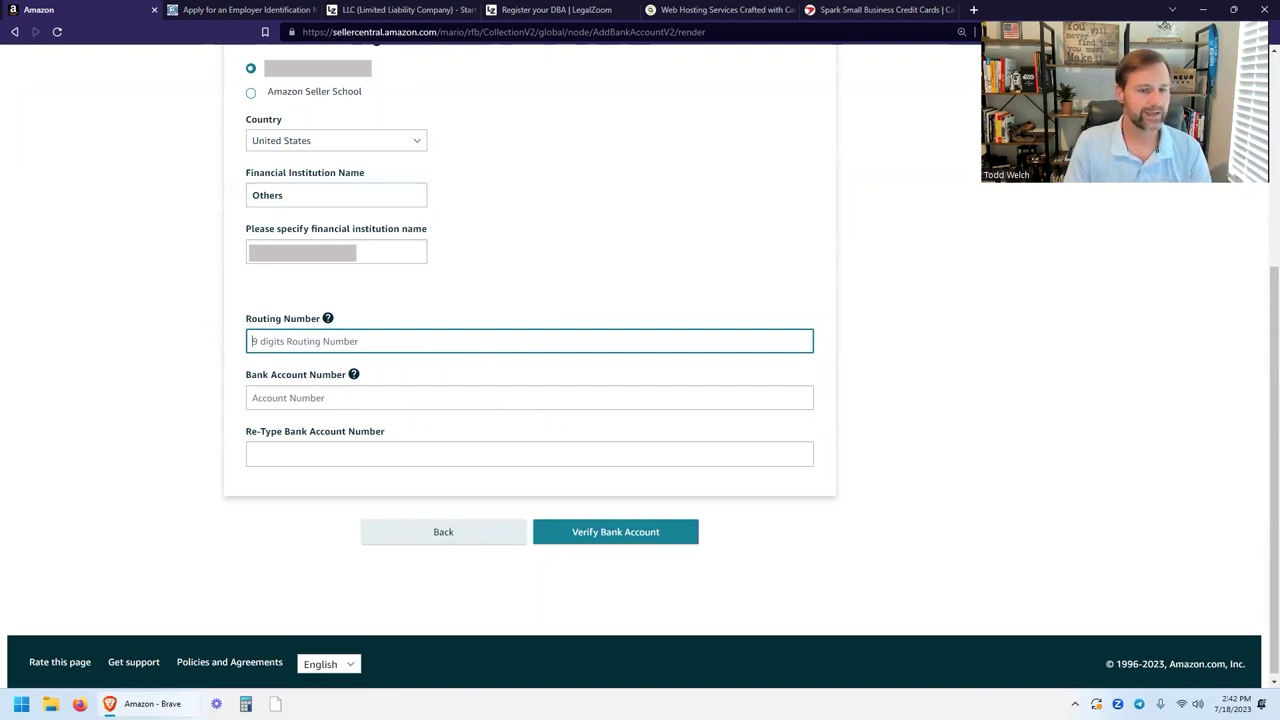
# Paste the routing and account numbers, submit for verification, and continue past the pending notice.
pyautogui.click(1165, 25)
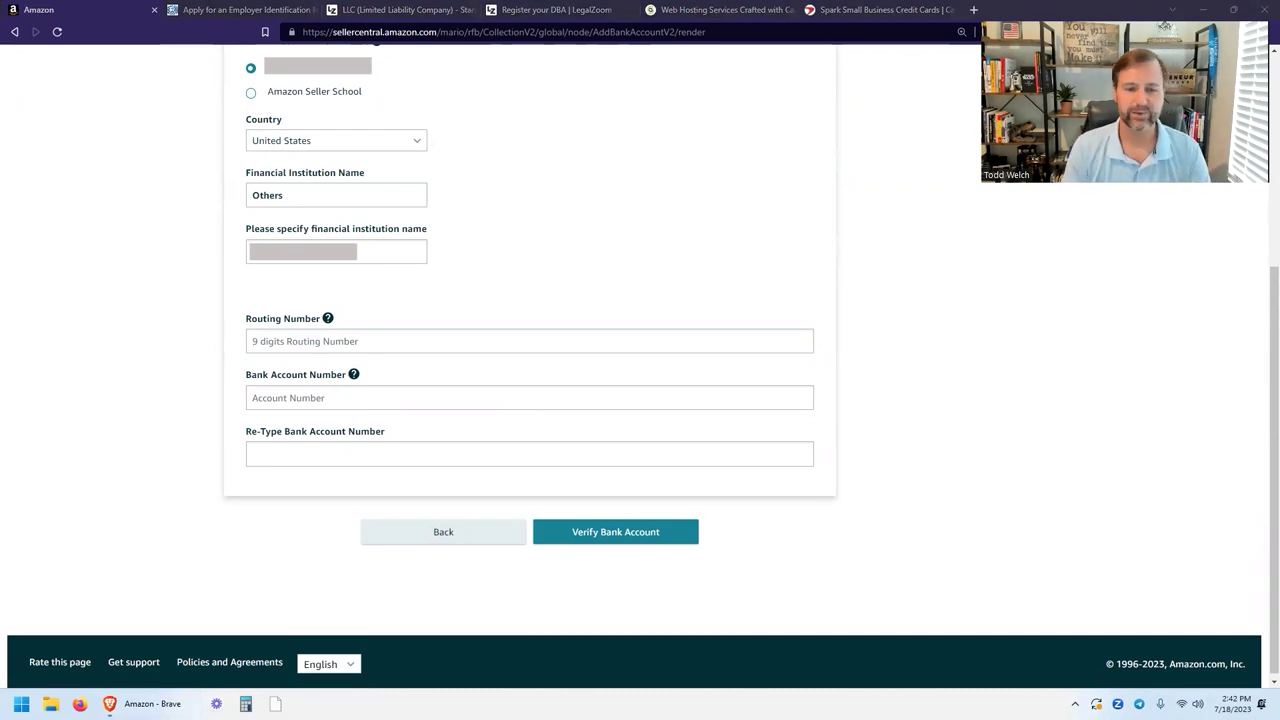
pyautogui.moveTo(333, 320)
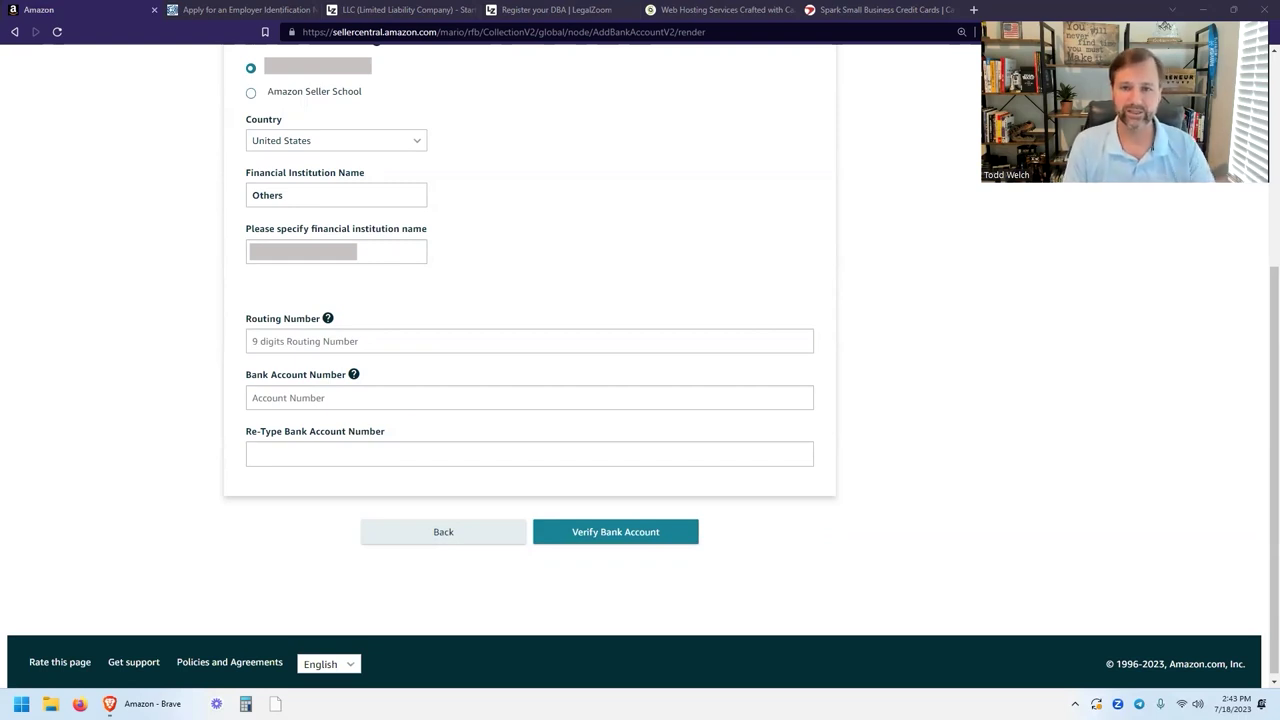
pyautogui.hotkey('ctrl', 'v')
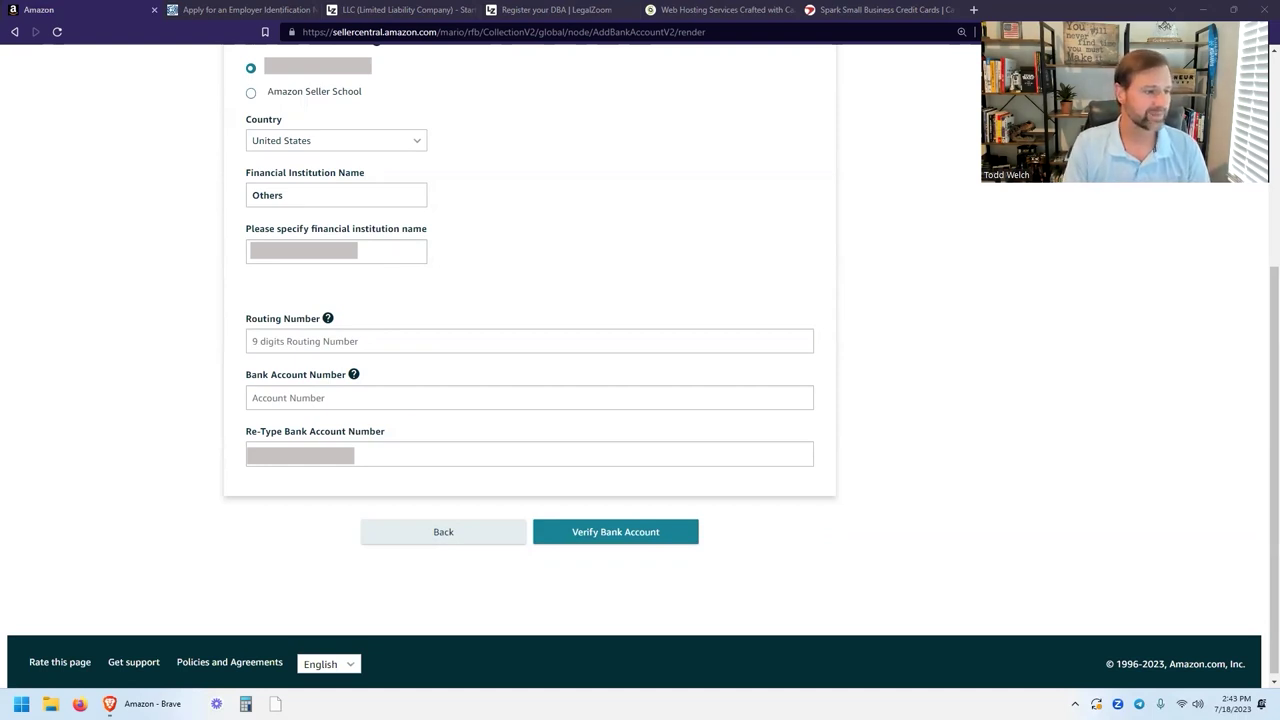
pyautogui.click(323, 340)
pyautogui.hotkey('ctrl', 'v')
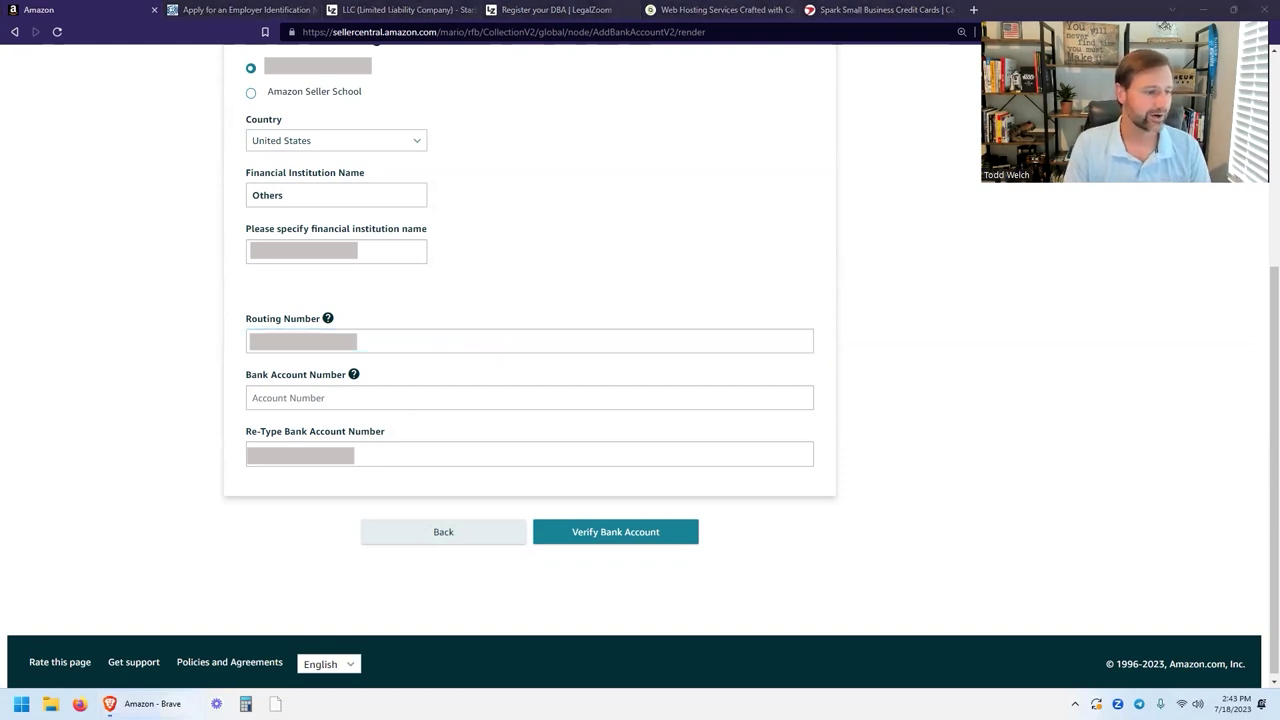
pyautogui.click(332, 401)
pyautogui.hotkey('ctrl', 'v')
pyautogui.click(377, 449)
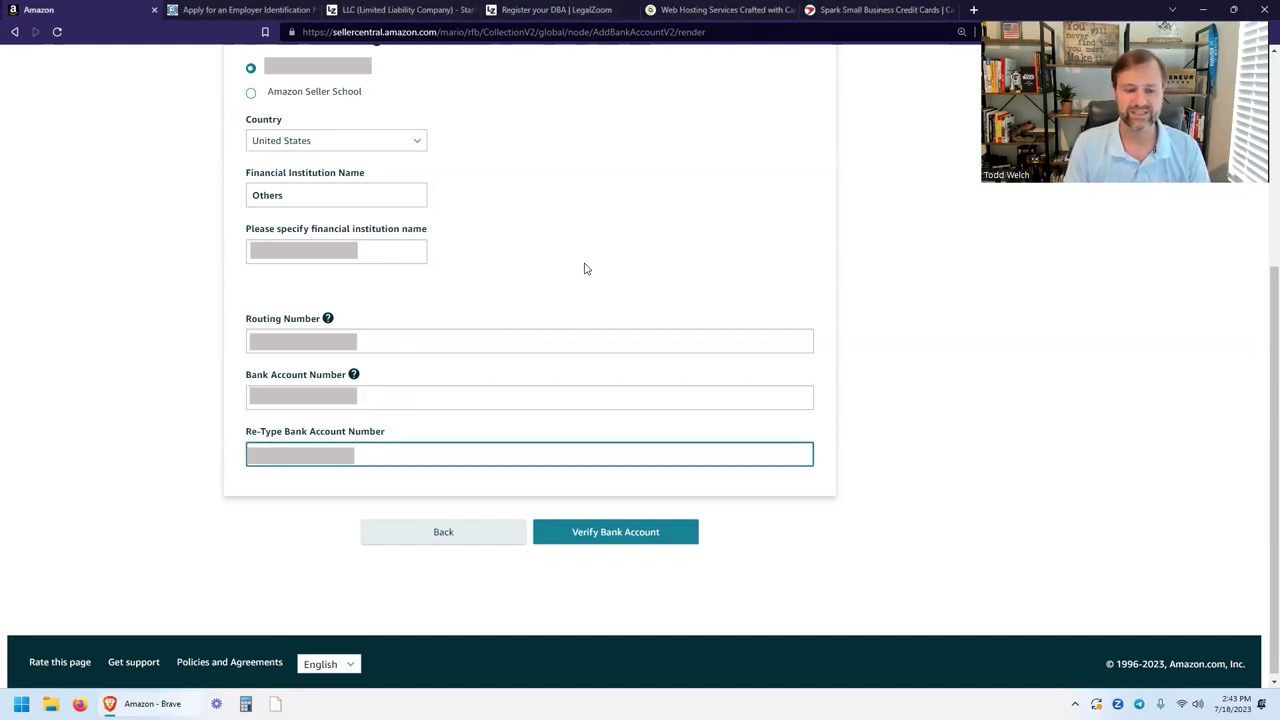
pyautogui.click(618, 533)
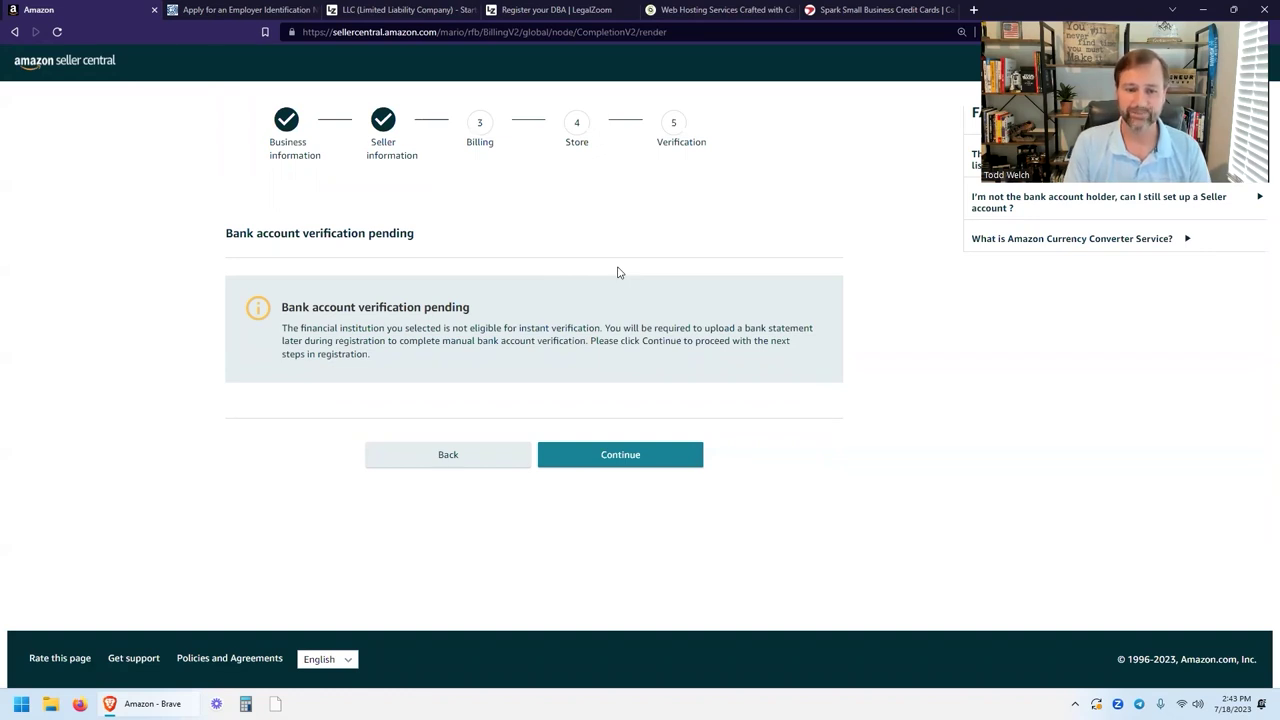
pyautogui.click(608, 451)
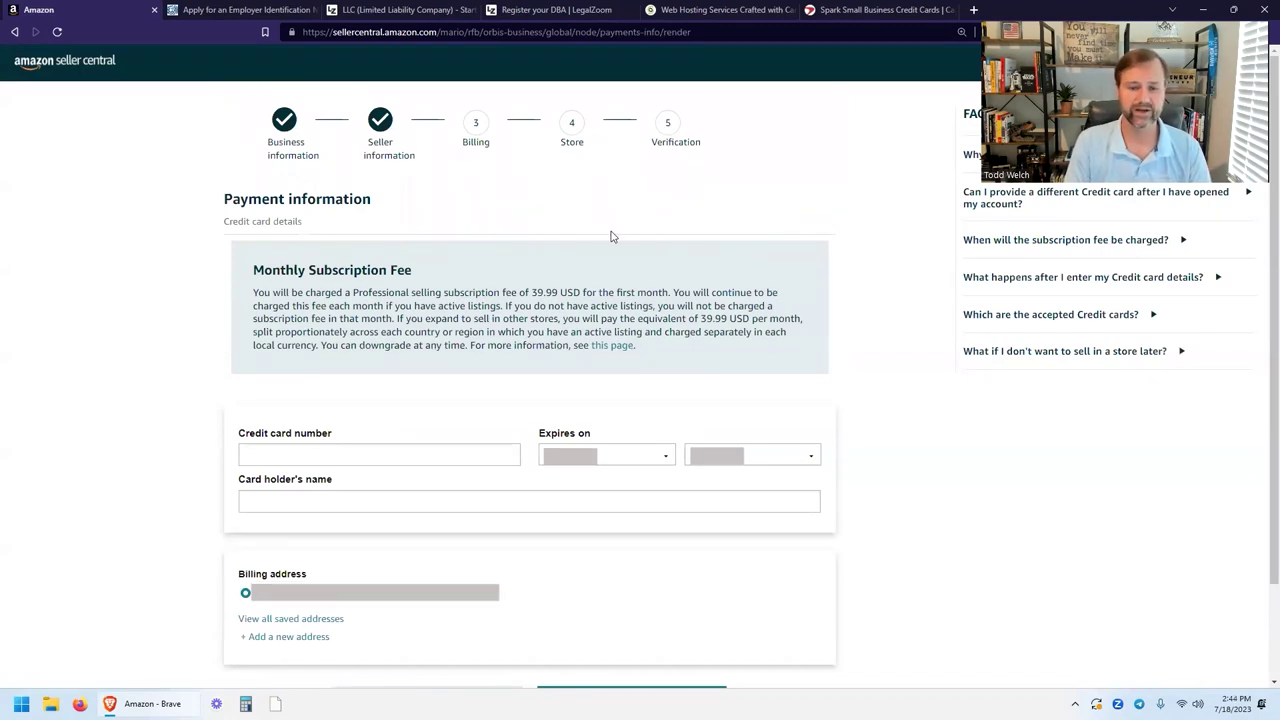
# Review the 39.99 USD monthly fee, autofill the saved credit card, and submit billing details.
pyautogui.moveTo(531, 292); pyautogui.dragTo(580, 292)
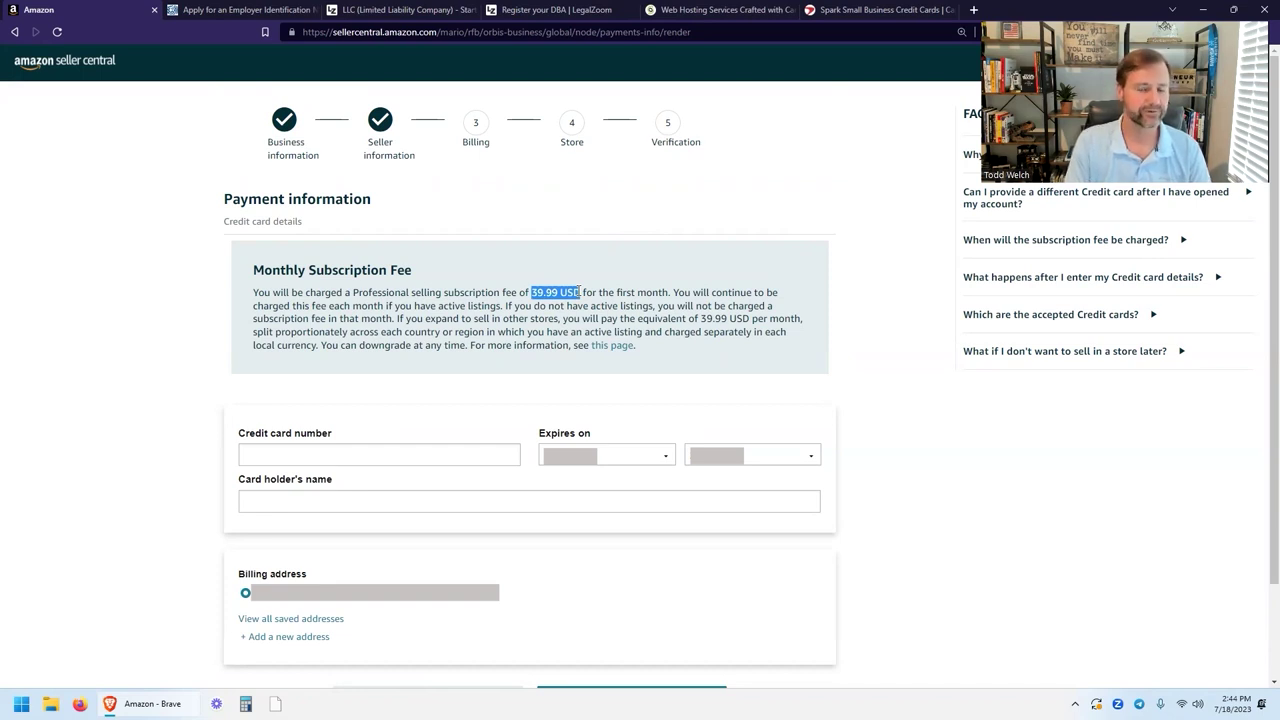
pyautogui.click(532, 290)
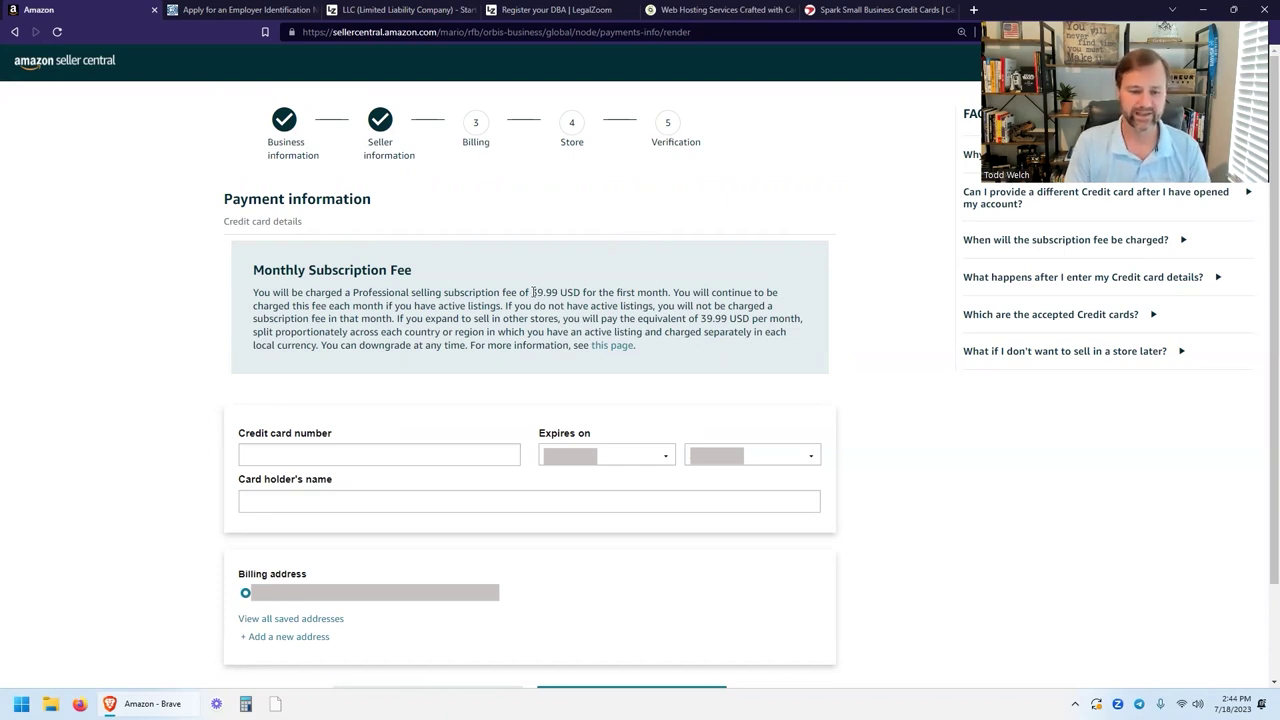
pyautogui.click(349, 453)
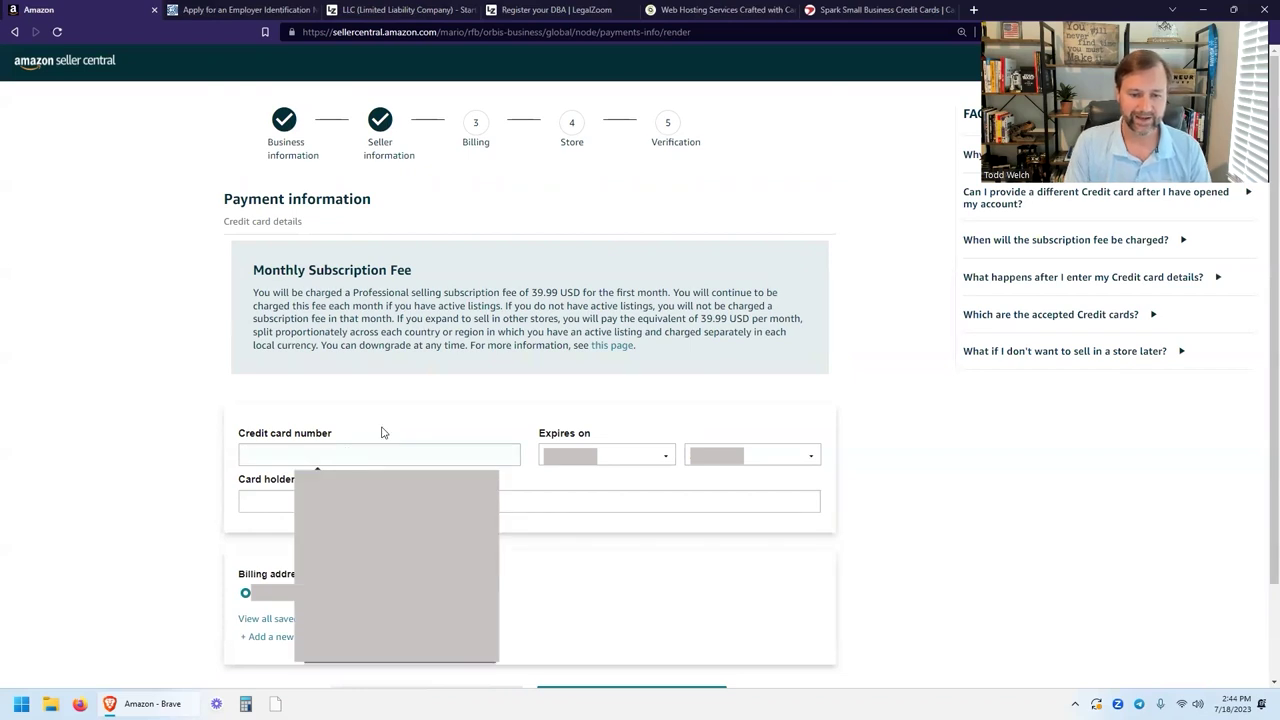
pyautogui.scroll(-1, 393, 425)
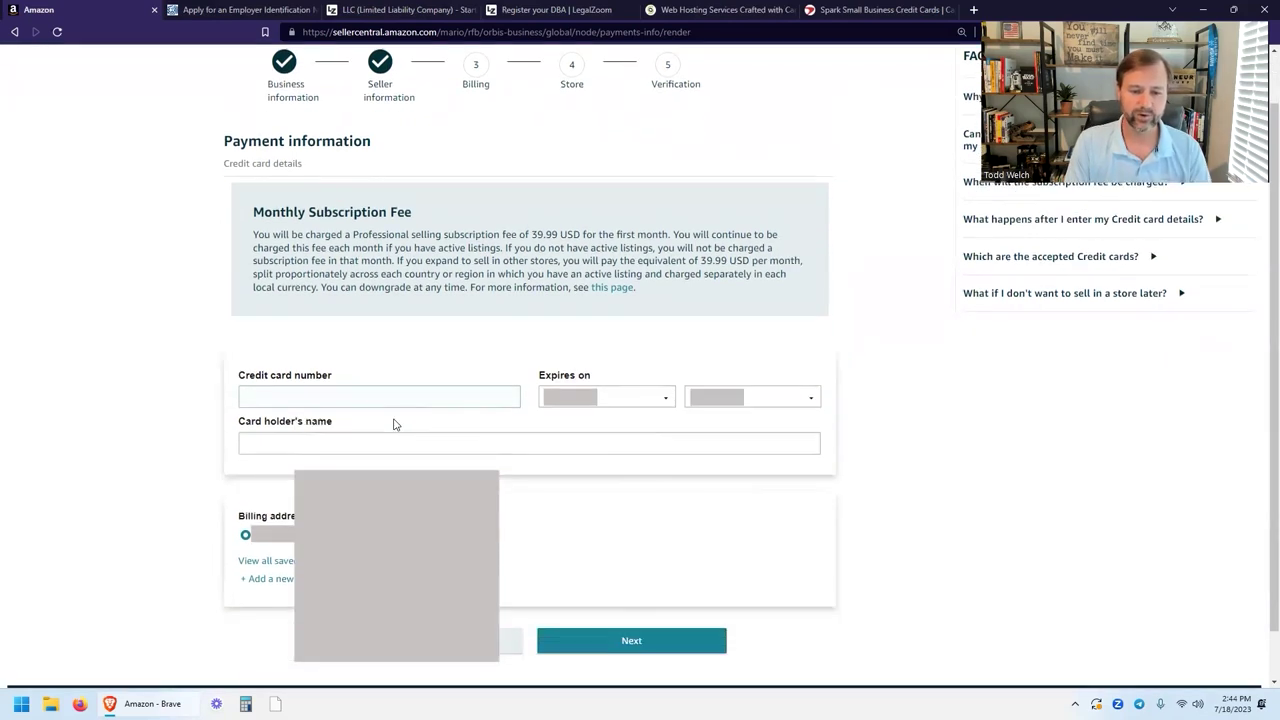
pyautogui.click(378, 410)
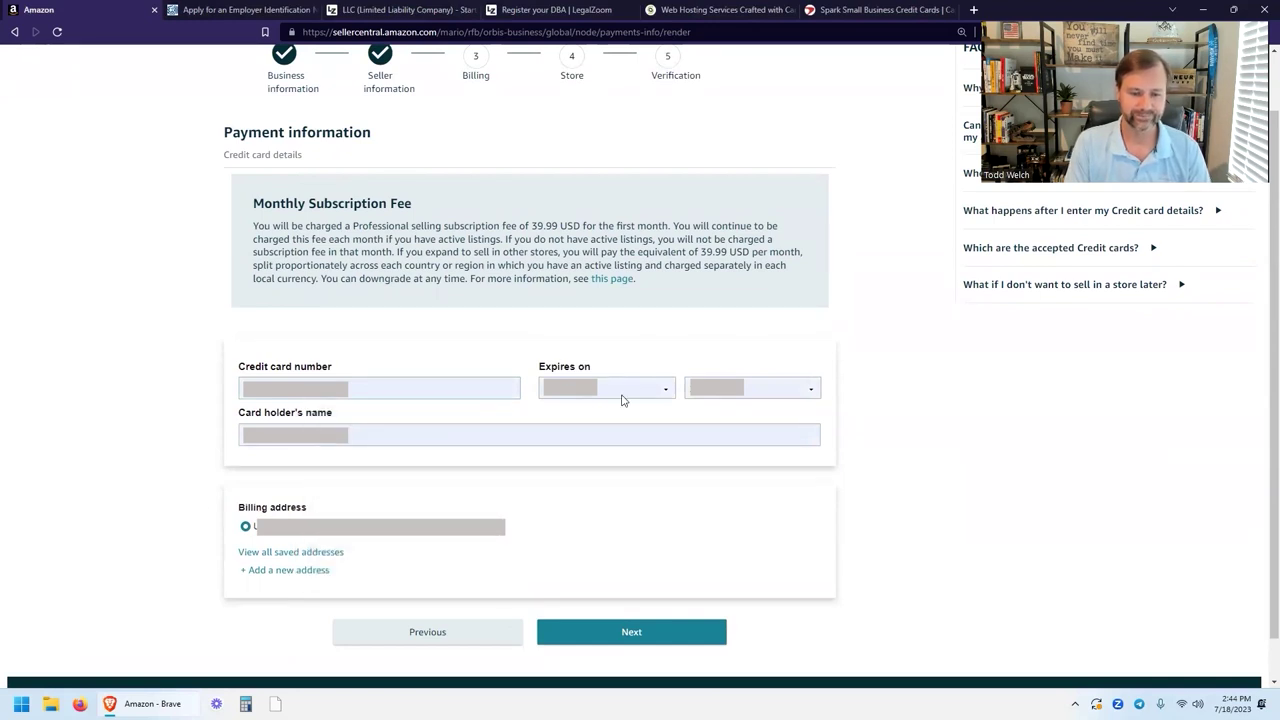
pyautogui.scroll(-1, 623, 398)
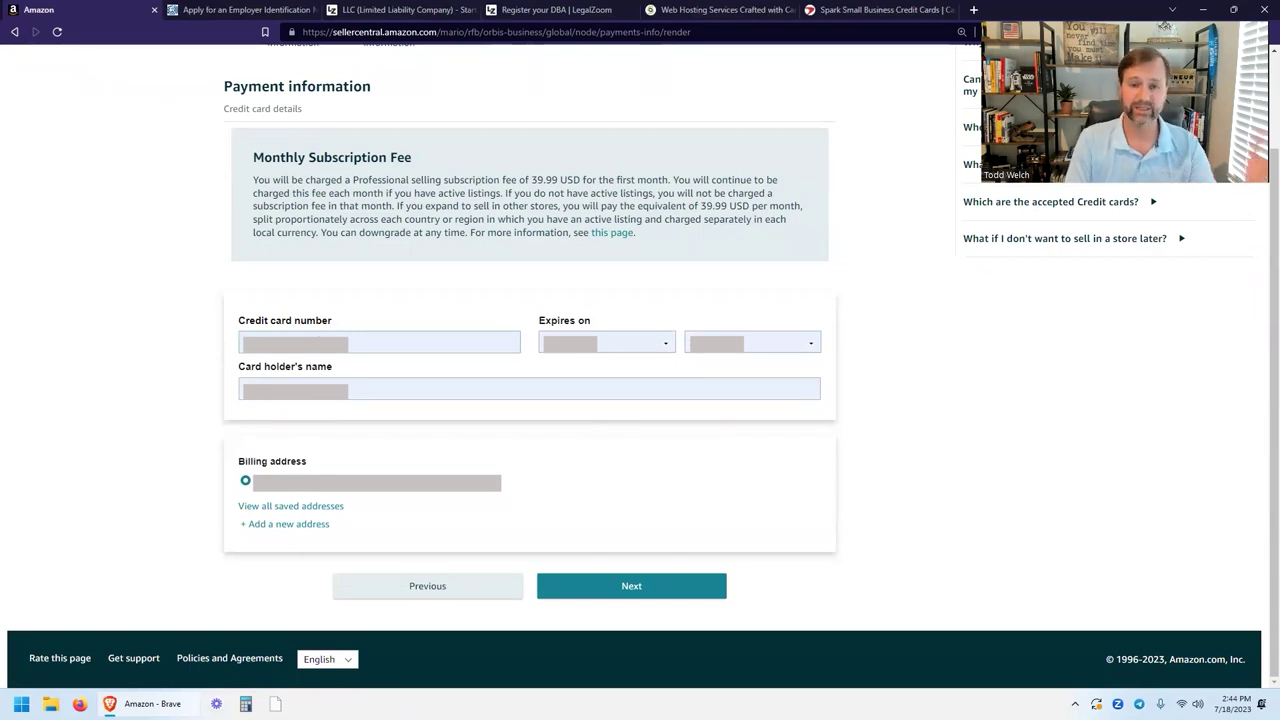
pyautogui.click(630, 583)
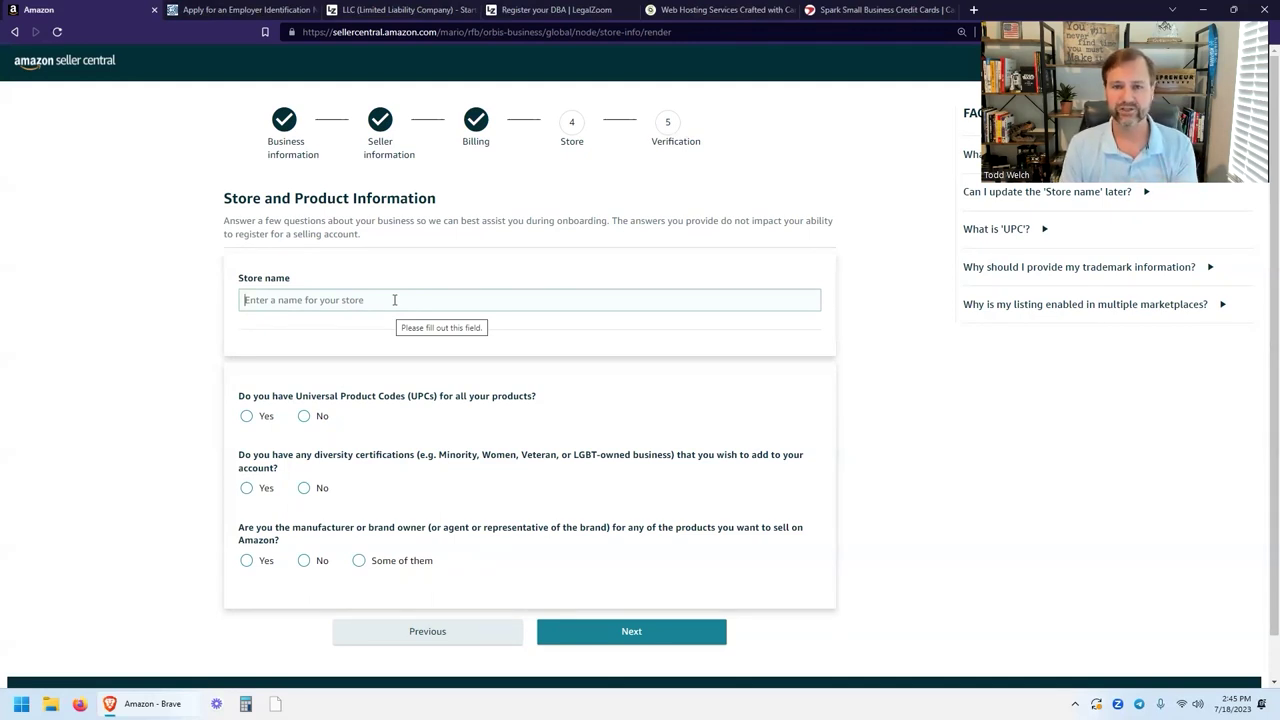
# Switch to the 'Register your DBA | LegalZoom' browser tab.
pyautogui.click(530, 10)
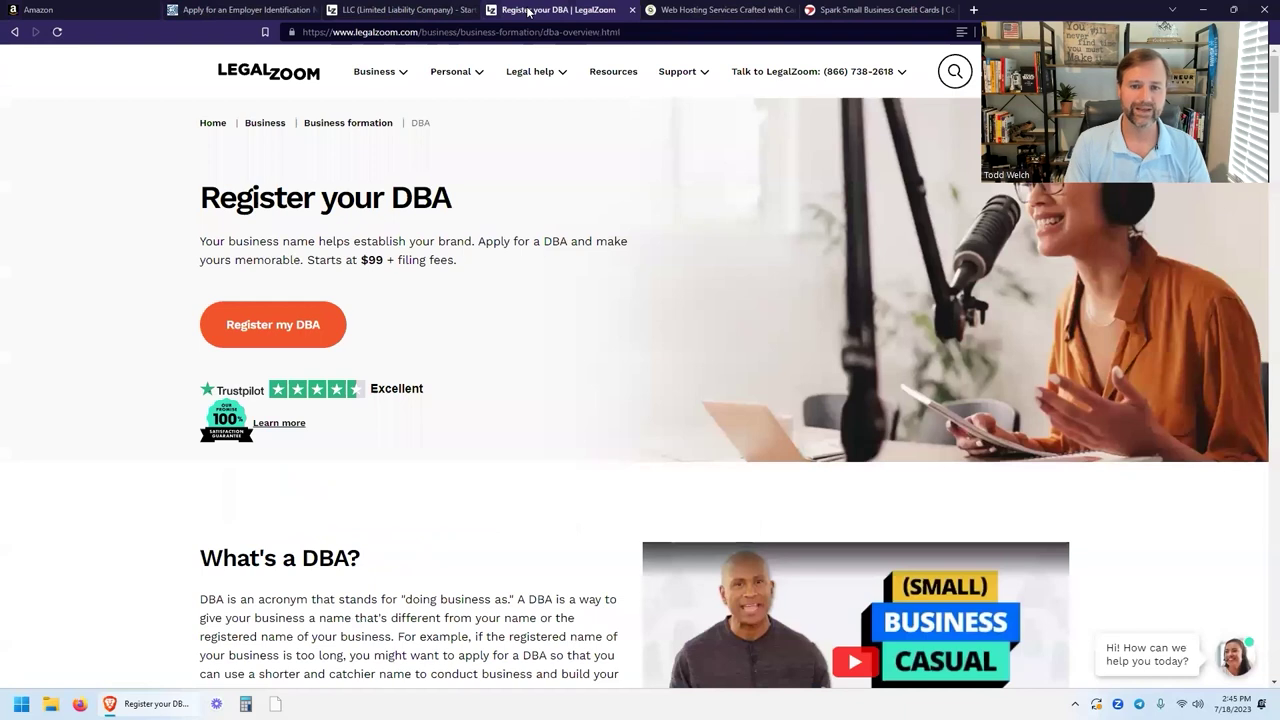